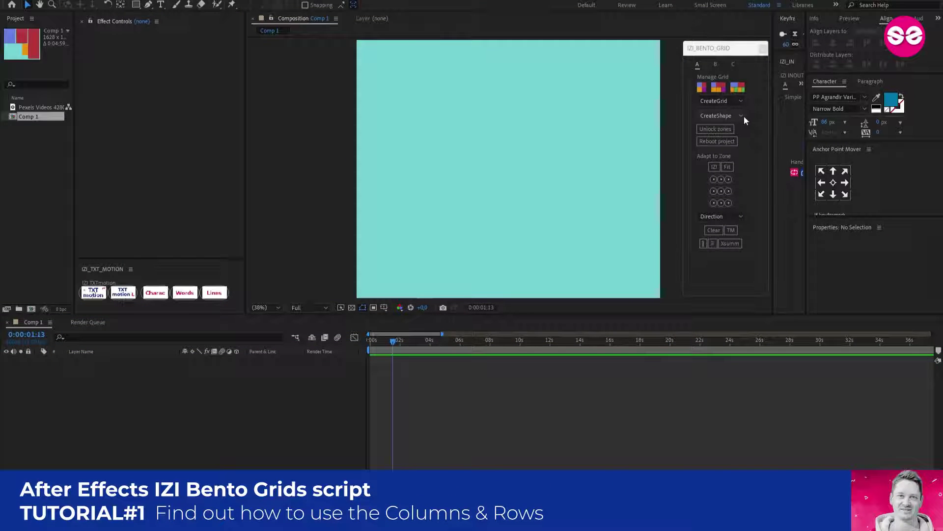
Expand the CreateShape list in the IZI_BENTO_GRID panel to choose a shape type
{"action": "left_click", "coordinate": [744, 116]}
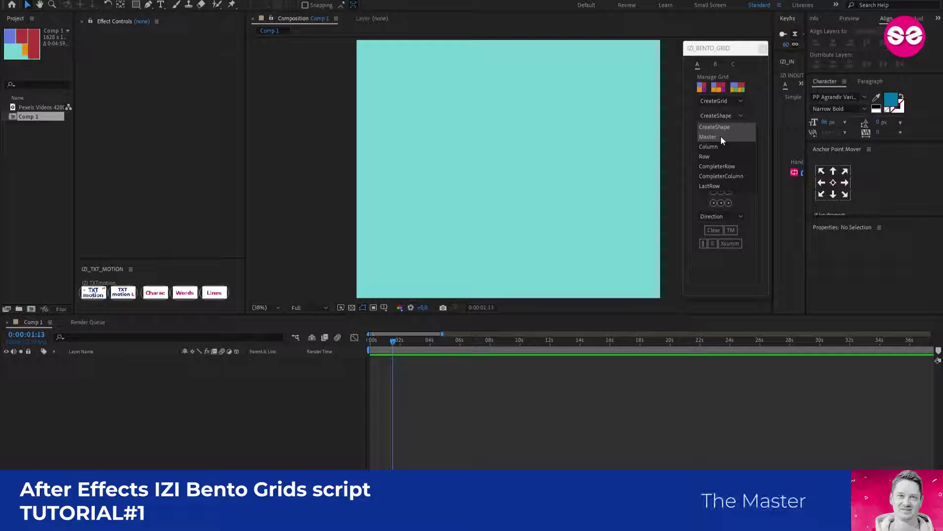
Create the blue Master tile, select it, and reopen the shape-type list for a column
{"action": "left_click", "coordinate": [721, 137]}
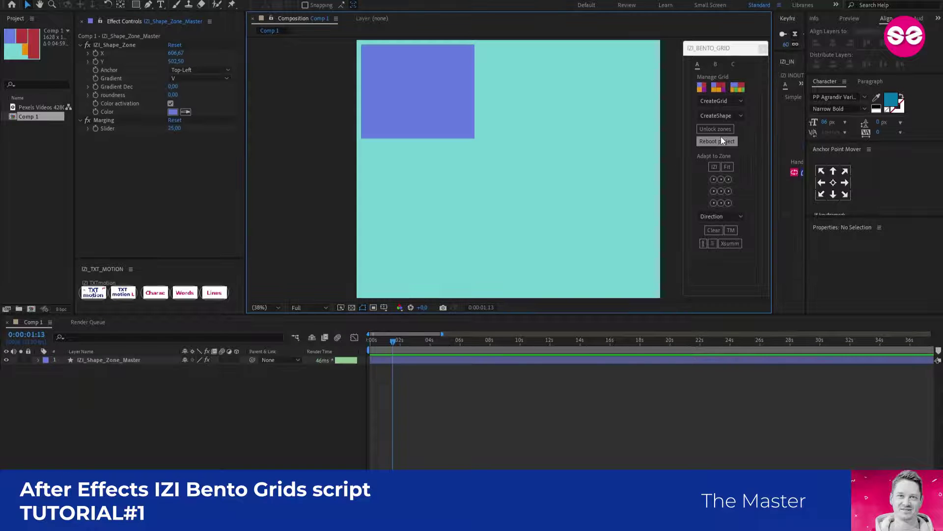
{"action": "left_click", "coordinate": [400, 95]}
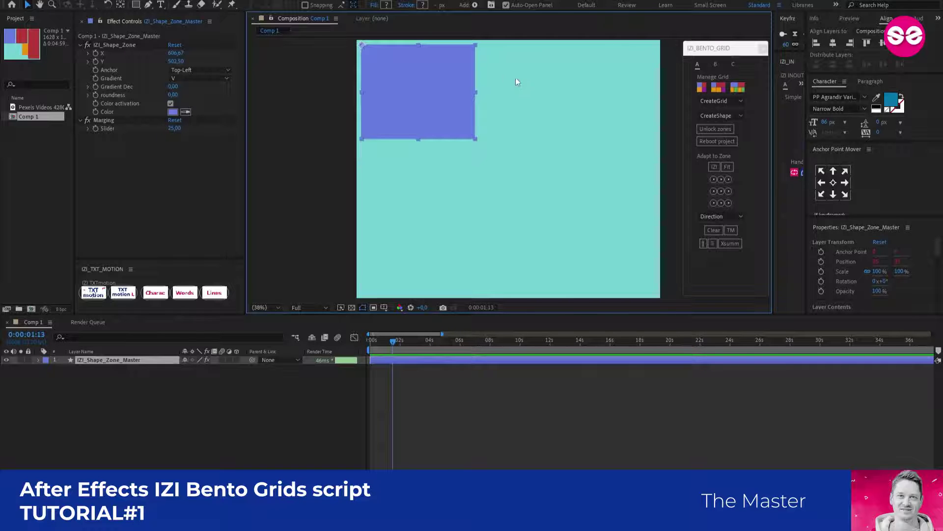
{"action": "left_click", "coordinate": [719, 116]}
Add a red Column_ tile below the master layer and parent it to IZI_Shape_Zone_Master
{"action": "left_click", "coordinate": [709, 147]}
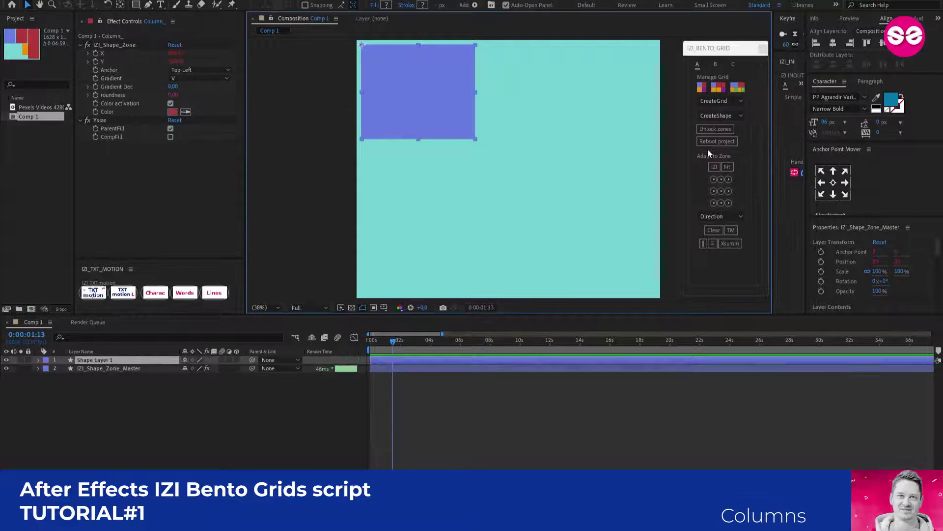
{"action": "left_click_drag", "start_coordinate": [98, 360], "coordinate": [98, 376]}
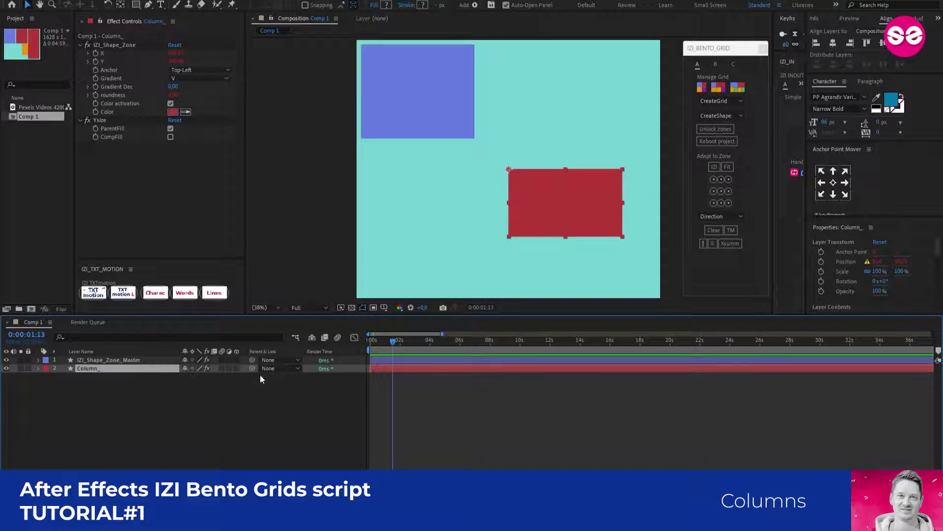
{"action": "left_click_drag", "start_coordinate": [254, 368], "coordinate": [130, 362]}
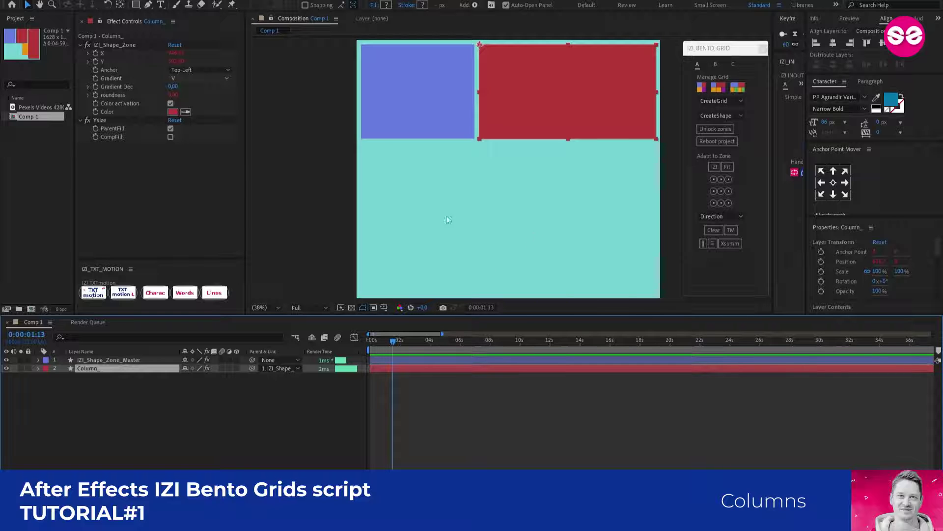
{"action": "left_click", "coordinate": [445, 100]}
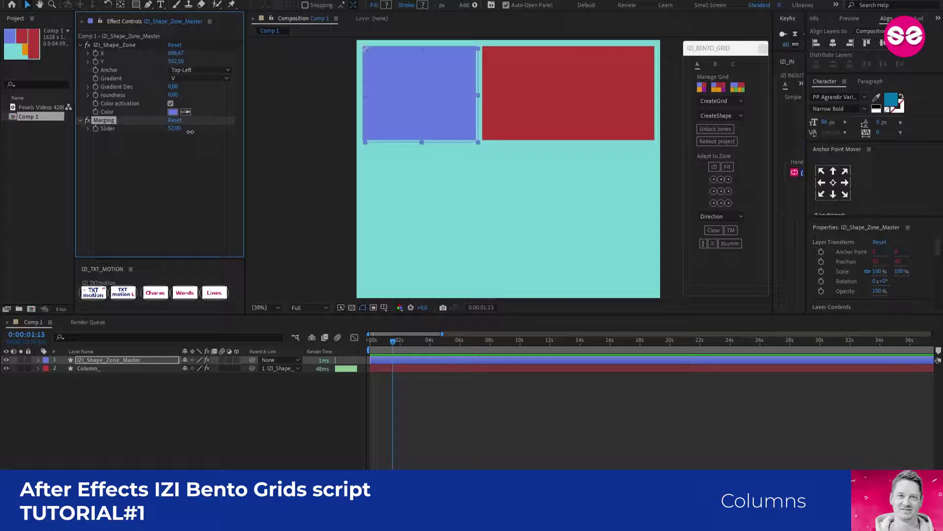
{"action": "left_click_drag", "start_coordinate": [174, 129], "coordinate": [236, 152]}
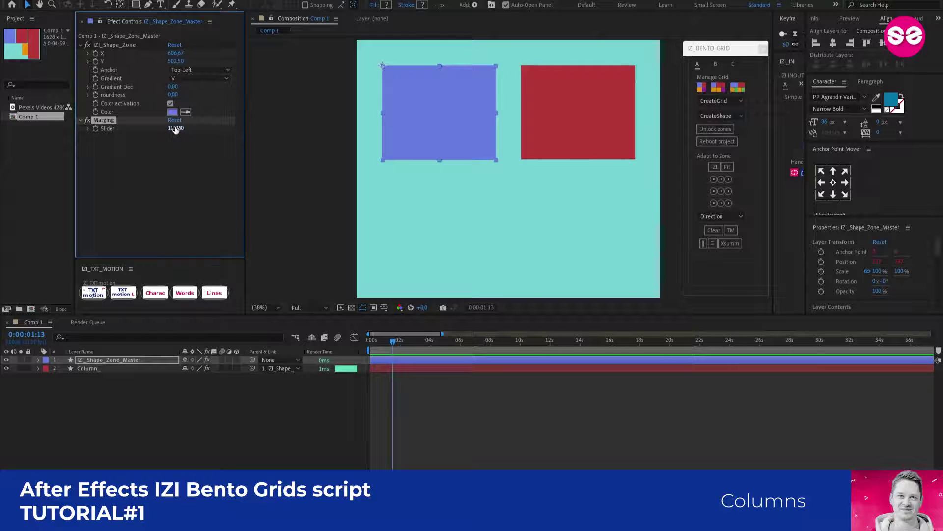
{"action": "left_click_drag", "start_coordinate": [176, 129], "coordinate": [166, 129]}
{"action": "left_click_drag", "start_coordinate": [174, 94], "coordinate": [180, 101]}
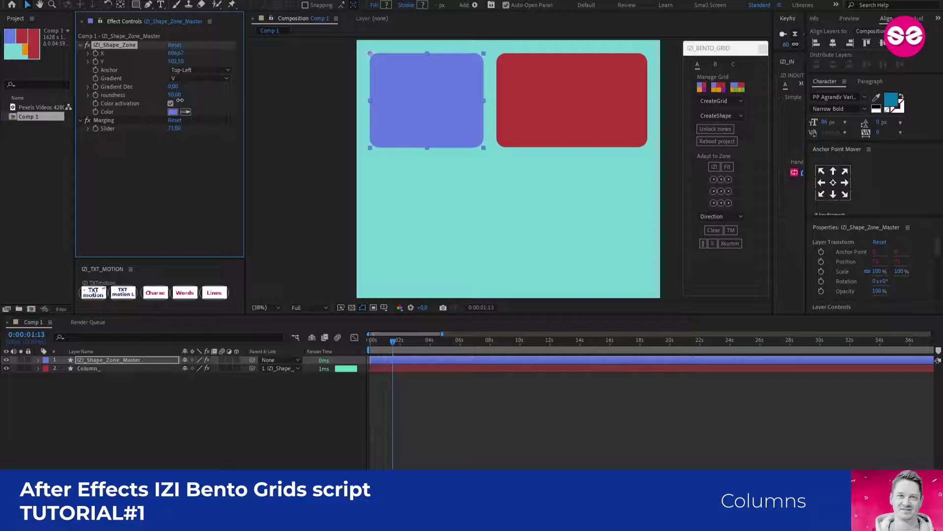
{"action": "right_click", "coordinate": [180, 101]}
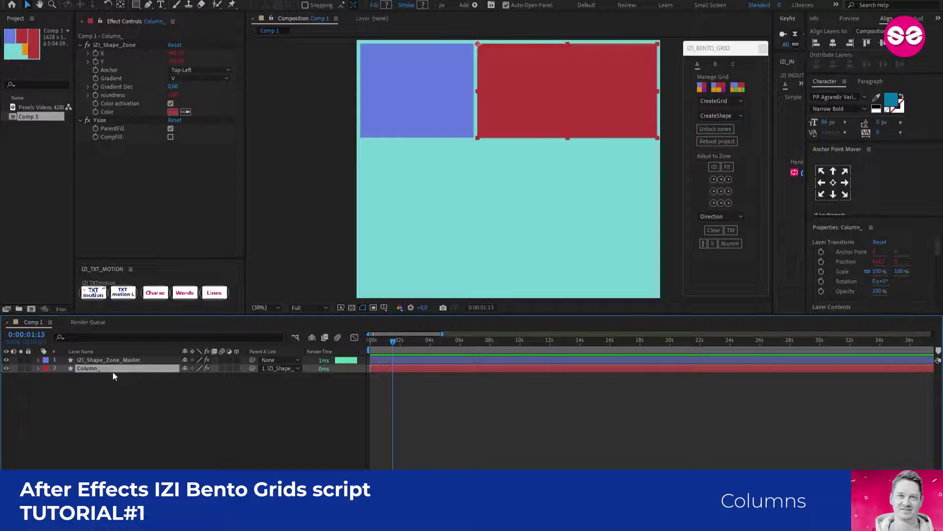
Duplicate the red Column_ into Column_ 2 and reorder the copy beneath the original
{"action": "key", "text": "ctrl+d"}
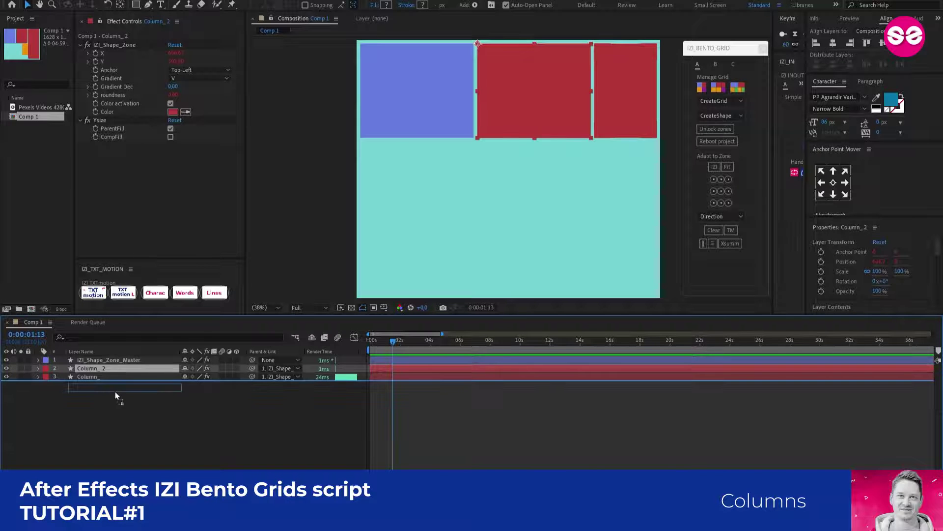
{"action": "left_click_drag", "start_coordinate": [113, 369], "coordinate": [113, 382]}
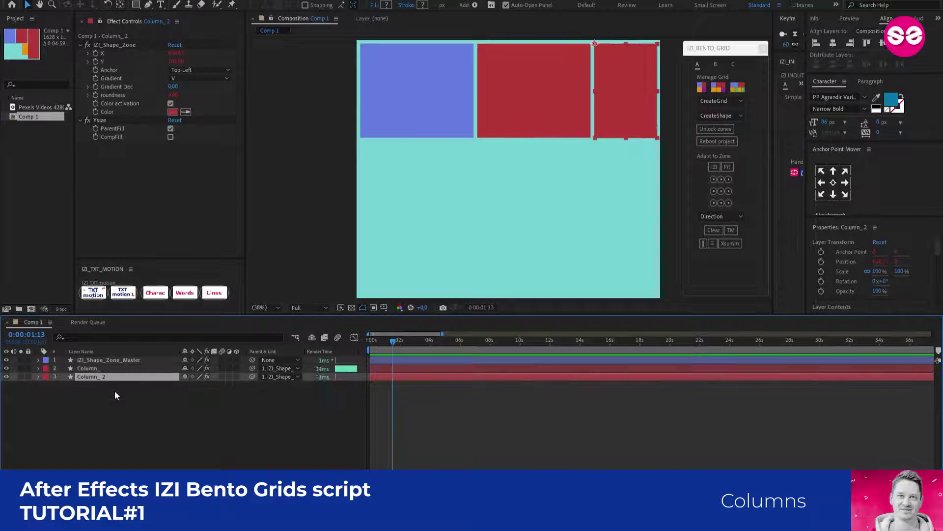
{"action": "left_click", "coordinate": [104, 368]}
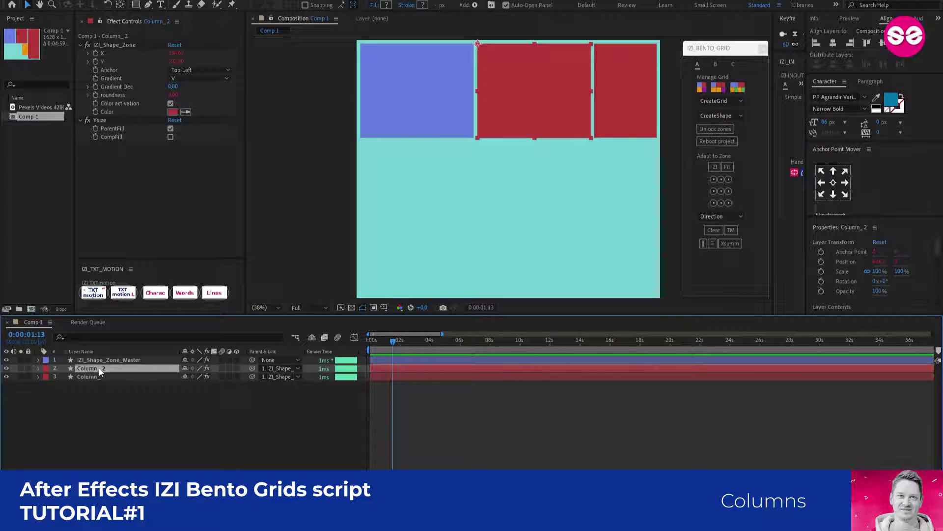
{"action": "left_click_drag", "start_coordinate": [99, 368], "coordinate": [99, 383]}
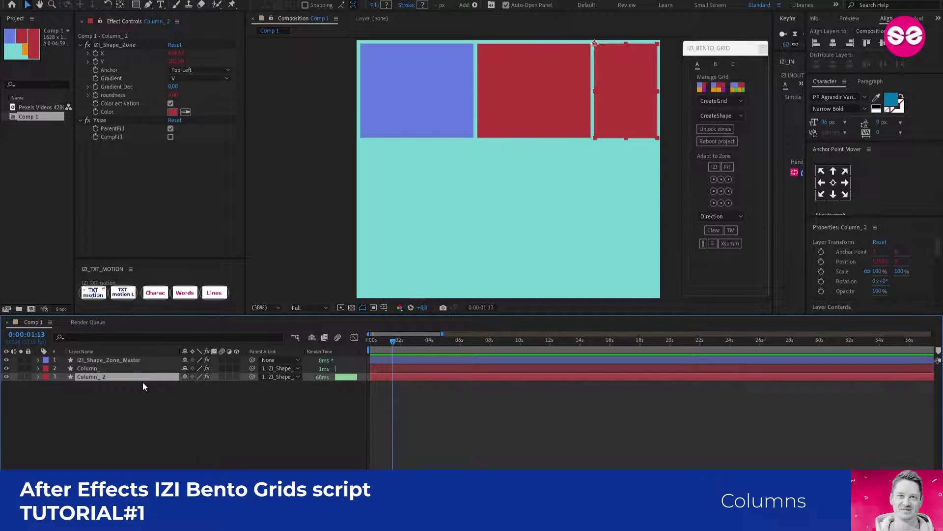
Recolour Column_ 2 to a lighter pink red, swap the column order, and duplicate the pink column again
{"action": "left_click", "coordinate": [173, 111]}
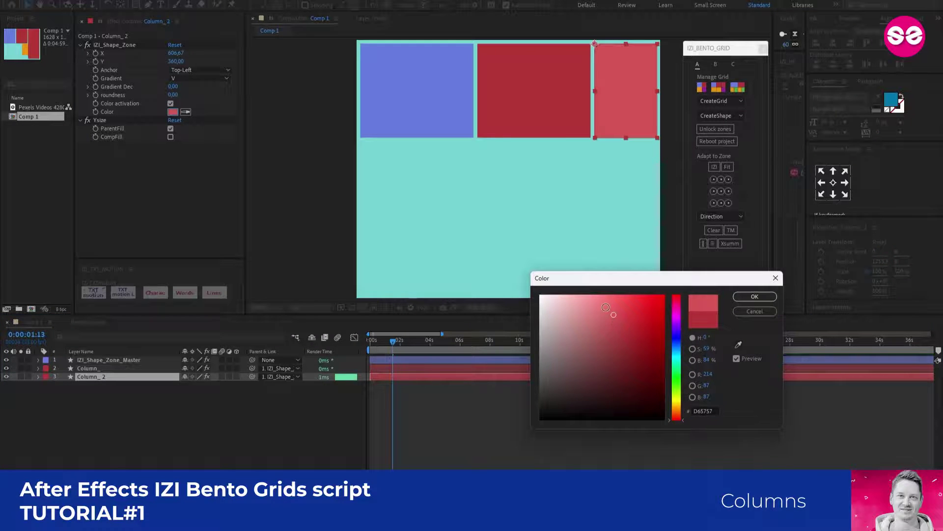
{"action": "left_click", "coordinate": [606, 308]}
{"action": "left_click", "coordinate": [754, 297]}
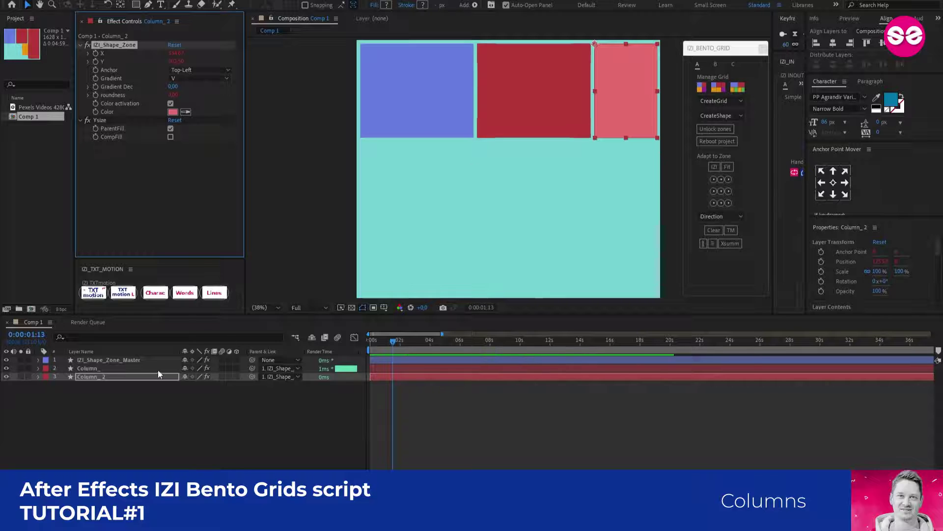
{"action": "left_click", "coordinate": [106, 368]}
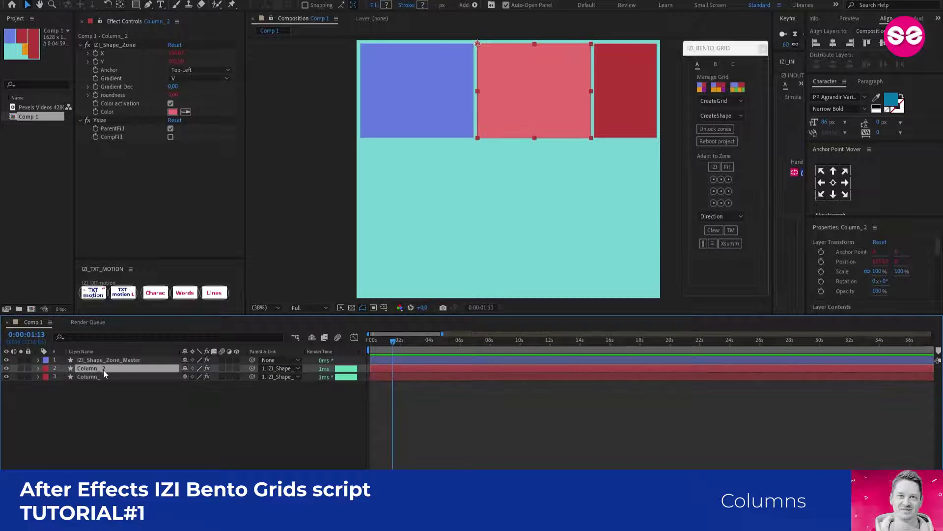
{"action": "left_click_drag", "start_coordinate": [104, 369], "coordinate": [103, 381]}
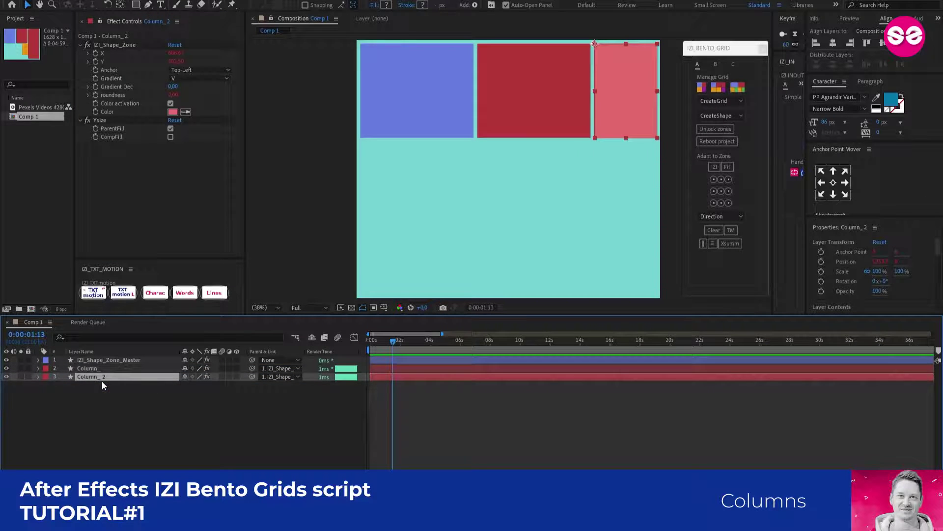
{"action": "left_click", "coordinate": [157, 421]}
{"action": "key", "text": "ctrl+d"}
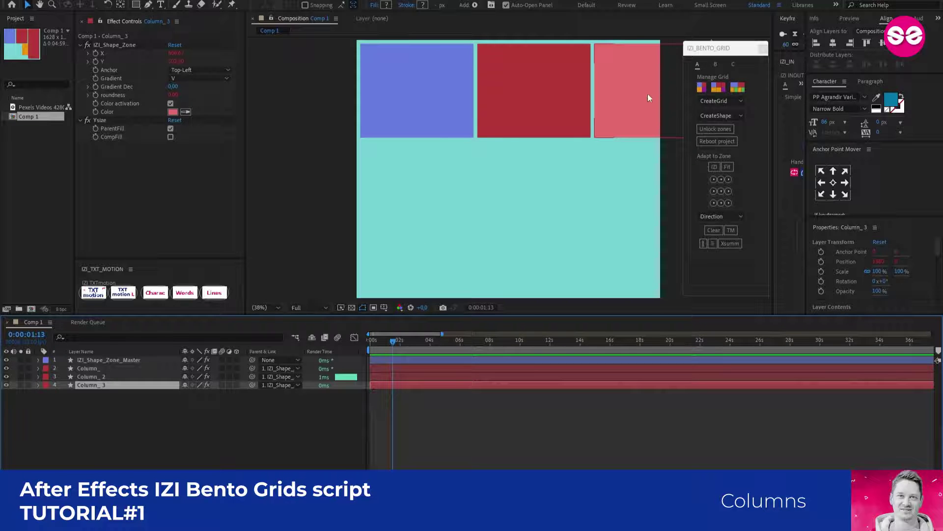
Narrow the blue master tile and the red column so the right side of the comp is uncovered
{"action": "left_click_drag", "start_coordinate": [696, 49], "coordinate": [738, 67]}
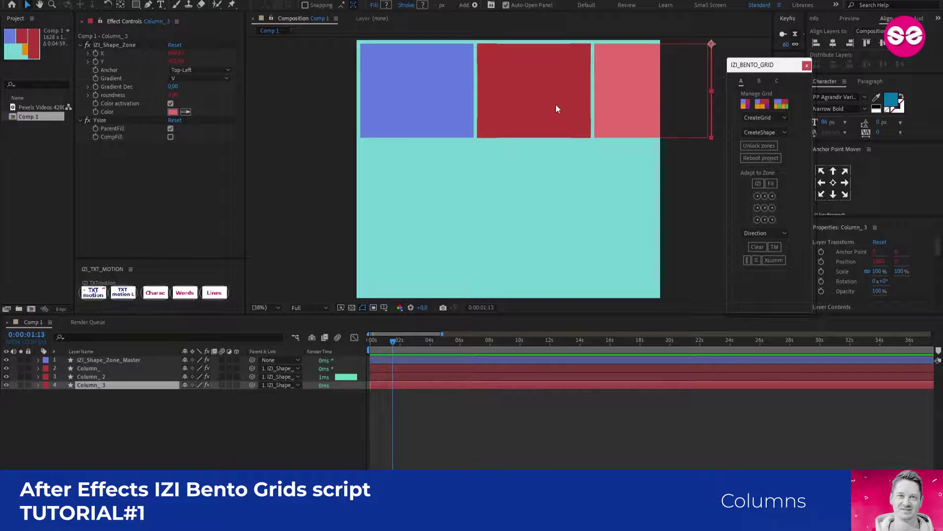
{"action": "left_click", "coordinate": [108, 360]}
{"action": "left_click_drag", "start_coordinate": [174, 128], "coordinate": [181, 127]}
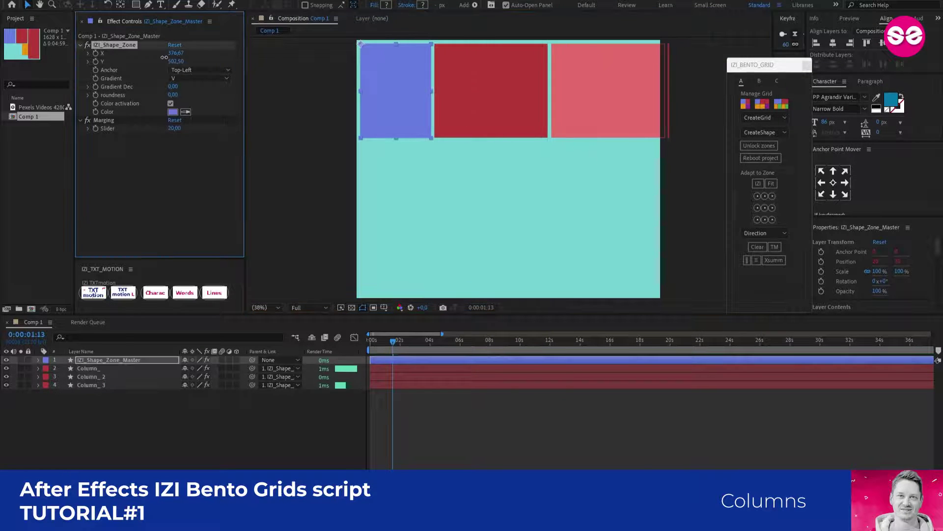
{"action": "left_click", "coordinate": [514, 91]}
{"action": "left_click_drag", "start_coordinate": [174, 54], "coordinate": [177, 56]}
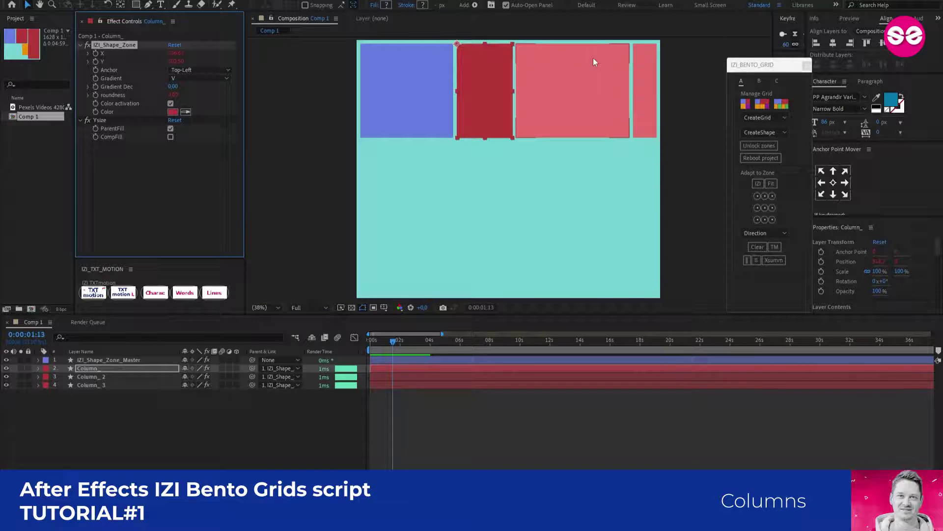
Deselect everything and use Distrib column to make the four top-row tiles equal width
{"action": "key", "text": "ctrl+shift+a"}
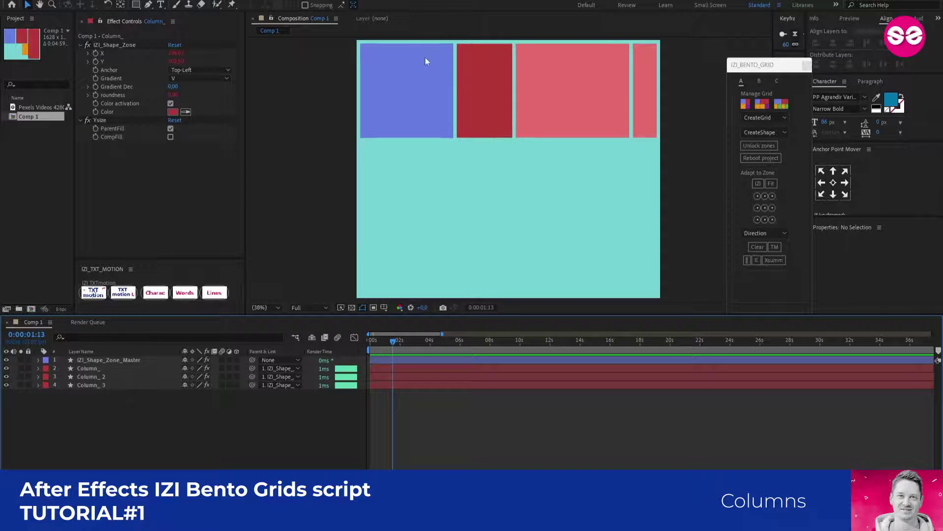
{"action": "left_click", "coordinate": [534, 76]}
{"action": "left_click", "coordinate": [455, 112]}
{"action": "left_click", "coordinate": [746, 262]}
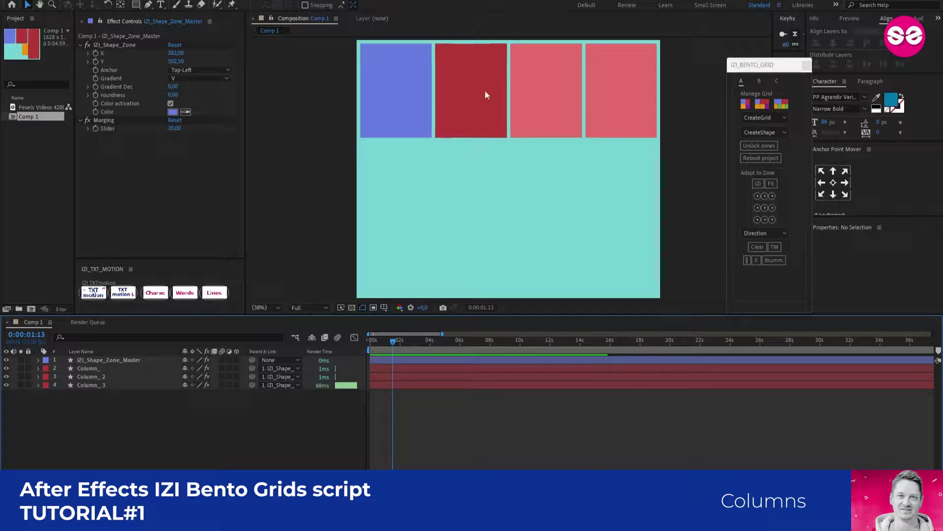
{"action": "left_click", "coordinate": [400, 368]}
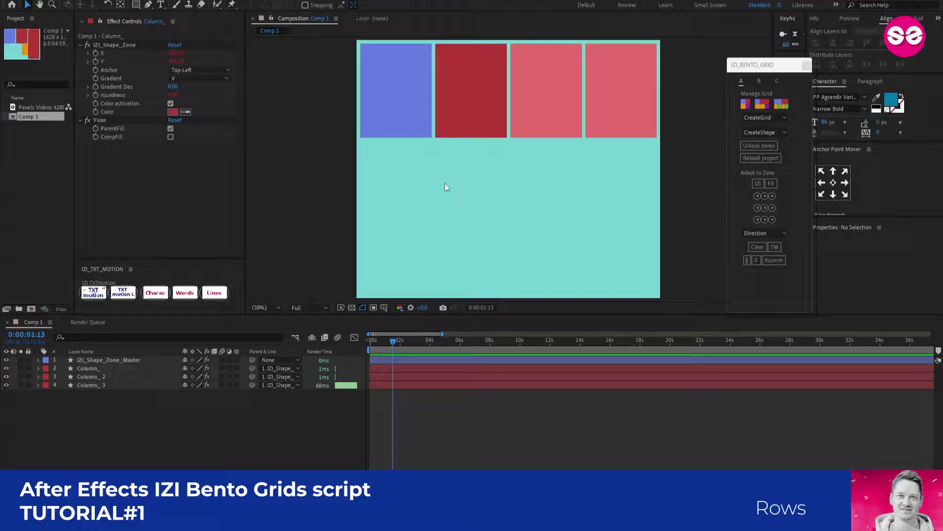
Create an orange RowA_ tile and move its layer to the bottom of the stack
{"action": "left_click", "coordinate": [780, 132]}
{"action": "left_click", "coordinate": [758, 174]}
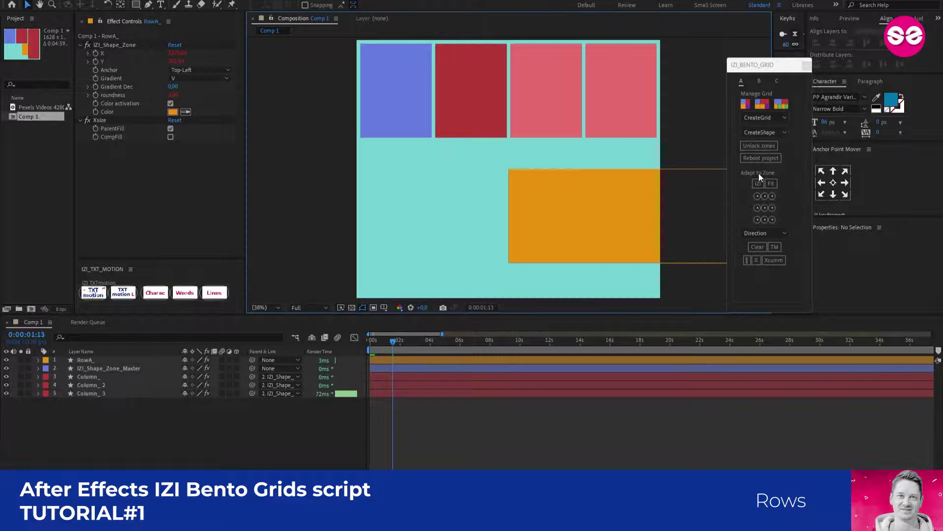
{"action": "left_click", "coordinate": [85, 361]}
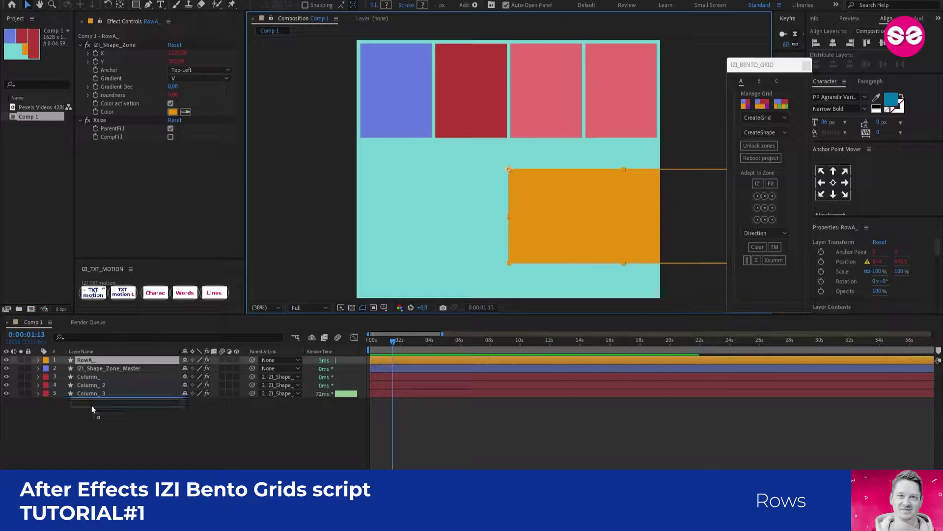
{"action": "left_click_drag", "start_coordinate": [85, 363], "coordinate": [92, 418]}
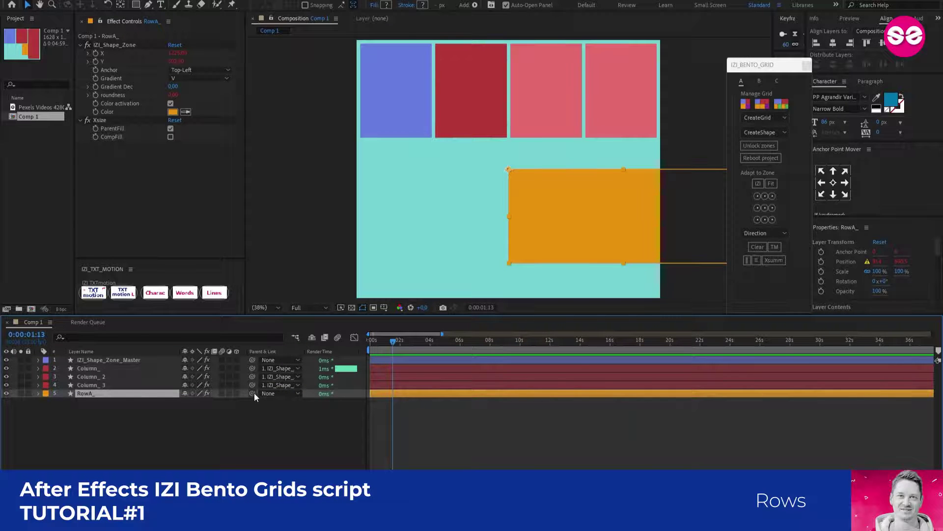
Pick-whip RowA_'s parent through Column_, Column_2 and Column_3, ending parented to the master tile
{"action": "left_click_drag", "start_coordinate": [251, 393], "coordinate": [133, 361]}
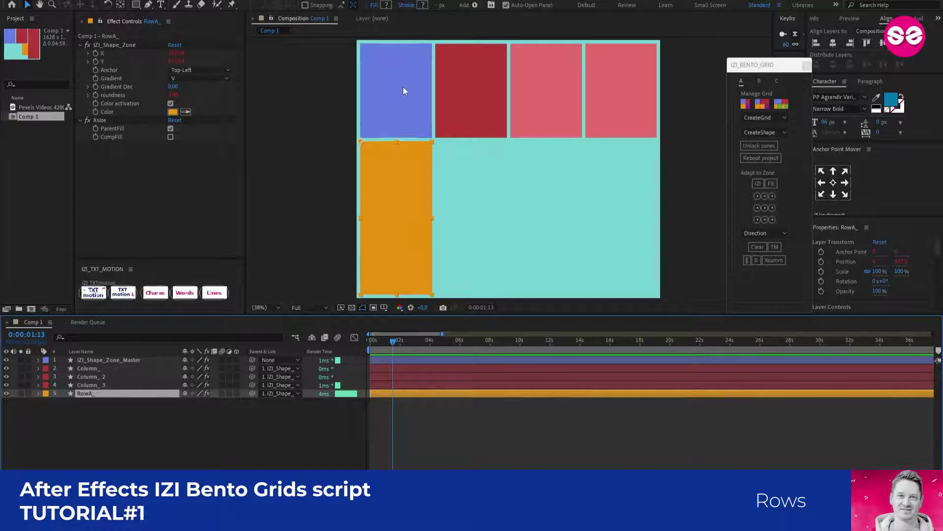
{"action": "left_click_drag", "start_coordinate": [251, 394], "coordinate": [115, 371]}
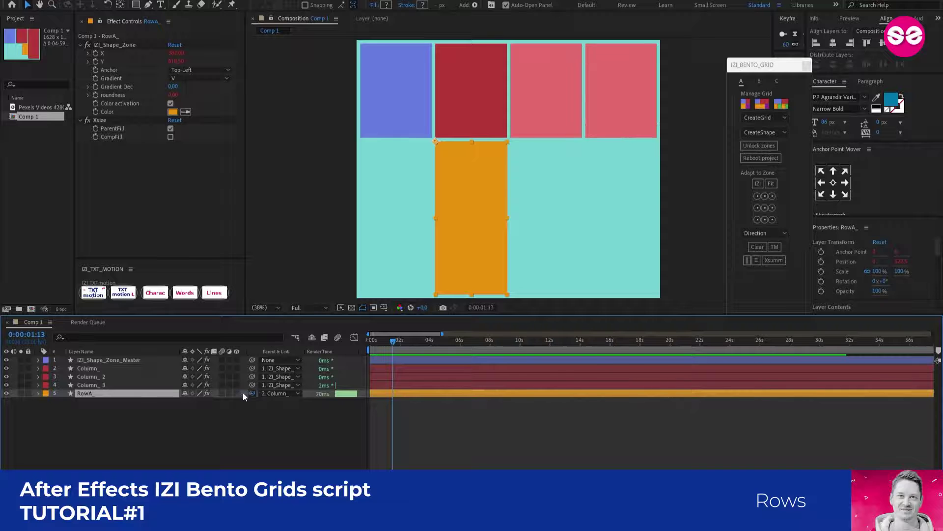
{"action": "left_click_drag", "start_coordinate": [254, 393], "coordinate": [151, 377]}
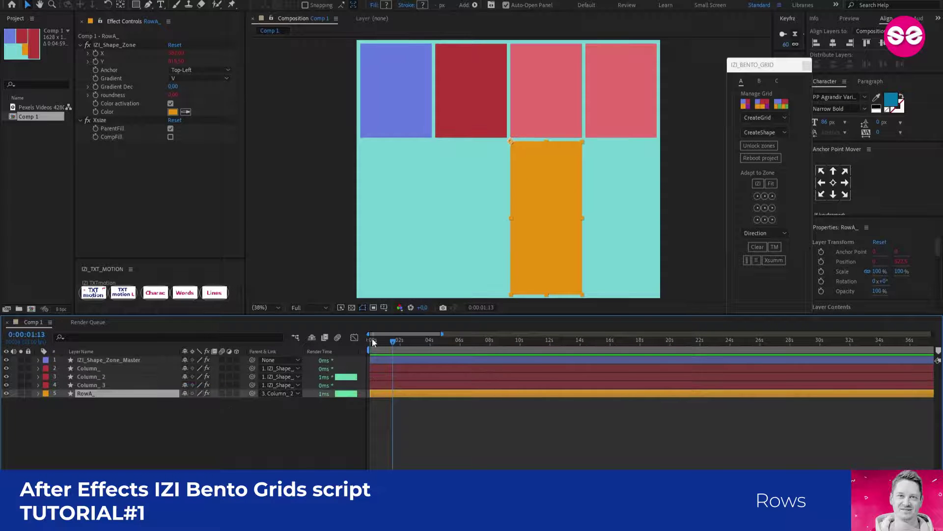
{"action": "left_click_drag", "start_coordinate": [251, 394], "coordinate": [100, 384]}
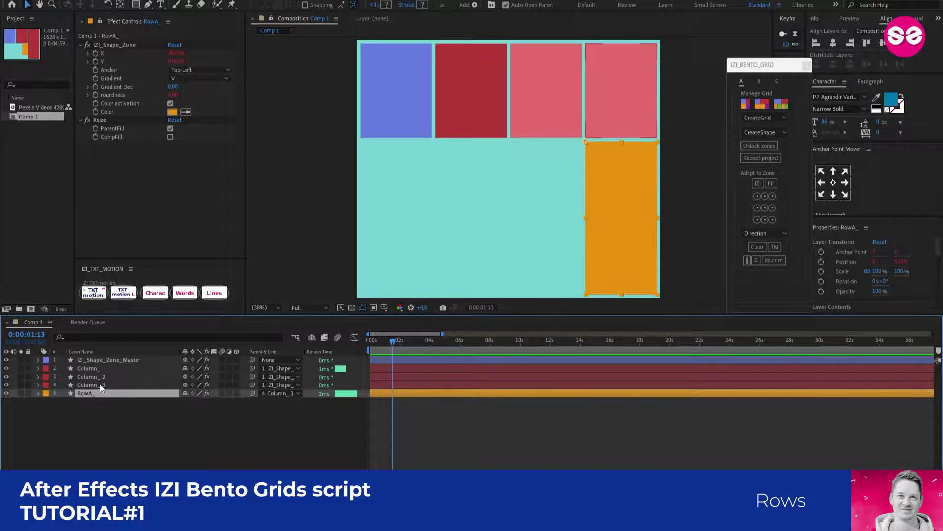
{"action": "left_click_drag", "start_coordinate": [254, 392], "coordinate": [133, 361]}
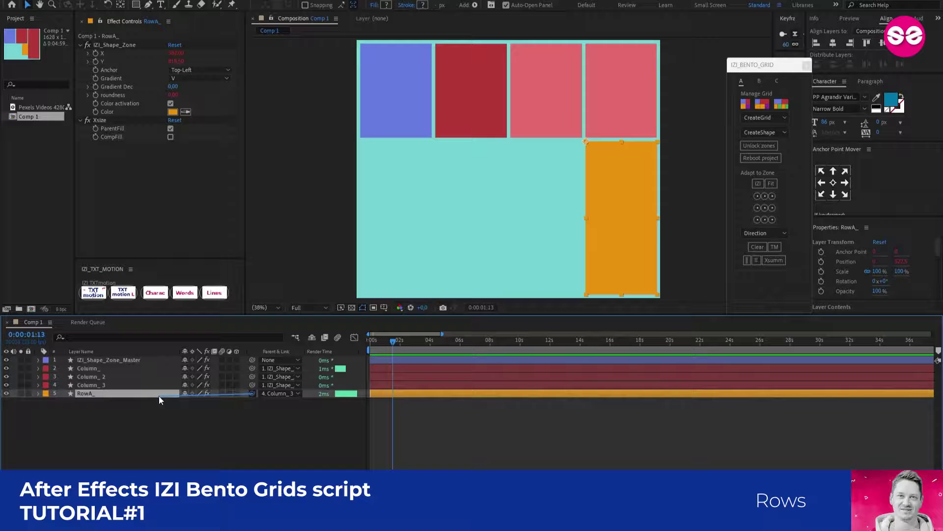
Duplicate RowA_ into RowA_2 and place the copy beneath it
{"action": "left_click", "coordinate": [112, 425]}
{"action": "left_click", "coordinate": [103, 393]}
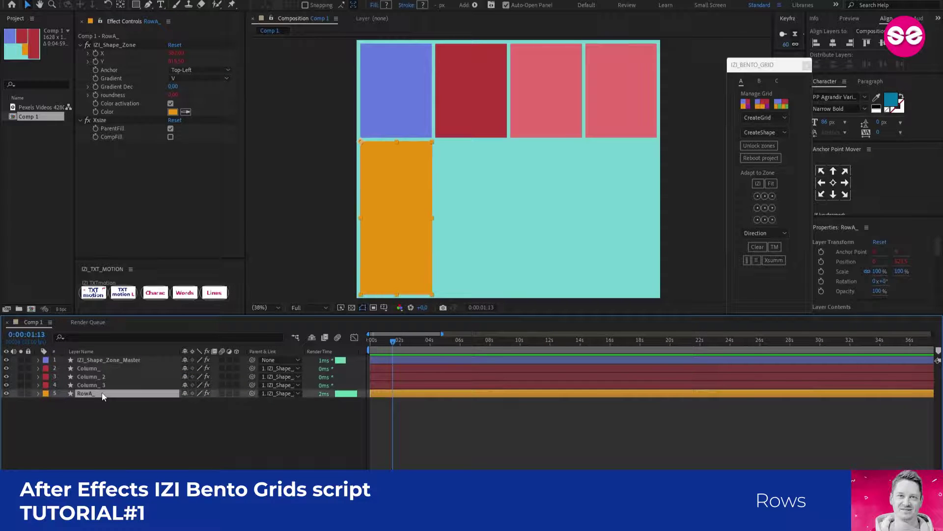
{"action": "key", "text": "ctrl+d"}
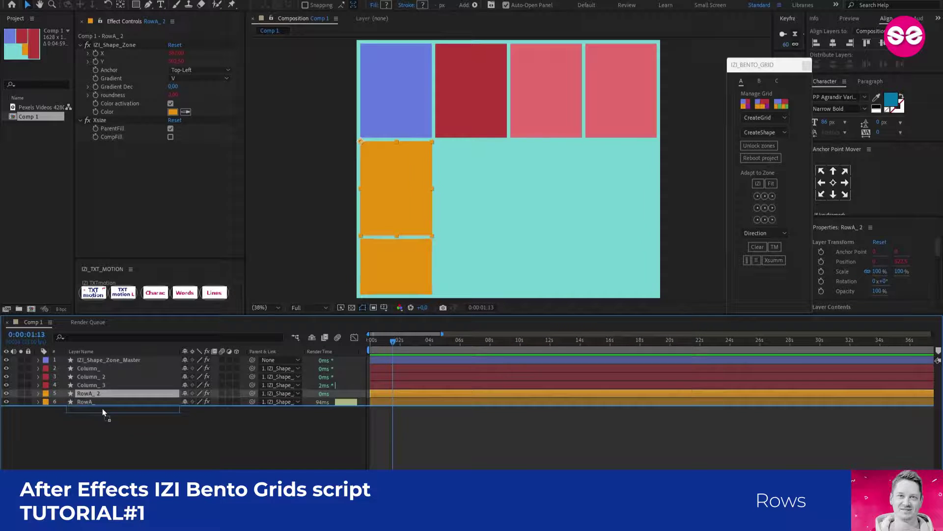
{"action": "left_click_drag", "start_coordinate": [103, 408], "coordinate": [102, 407]}
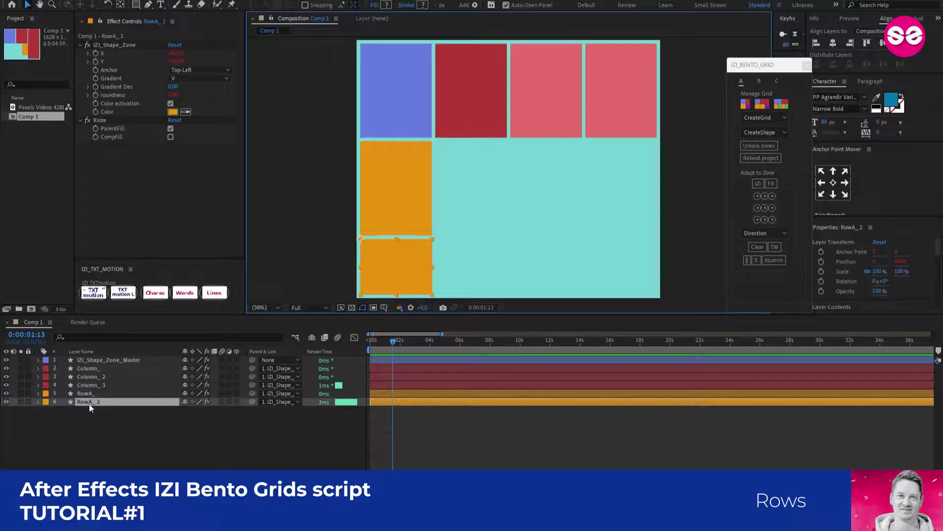
Duplicate RowA_2 into a third cell RowA_3 and move it to the bottom
{"action": "left_click", "coordinate": [400, 200]}
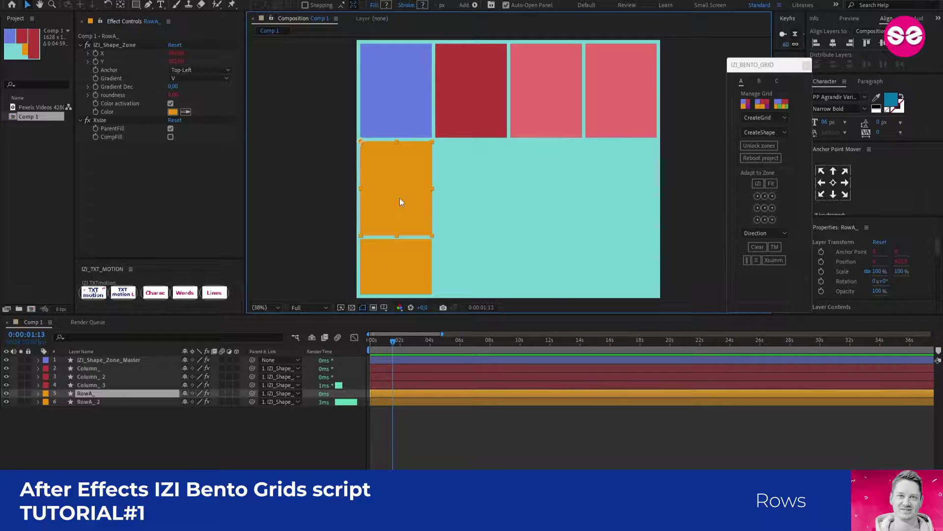
{"action": "left_click", "coordinate": [105, 402]}
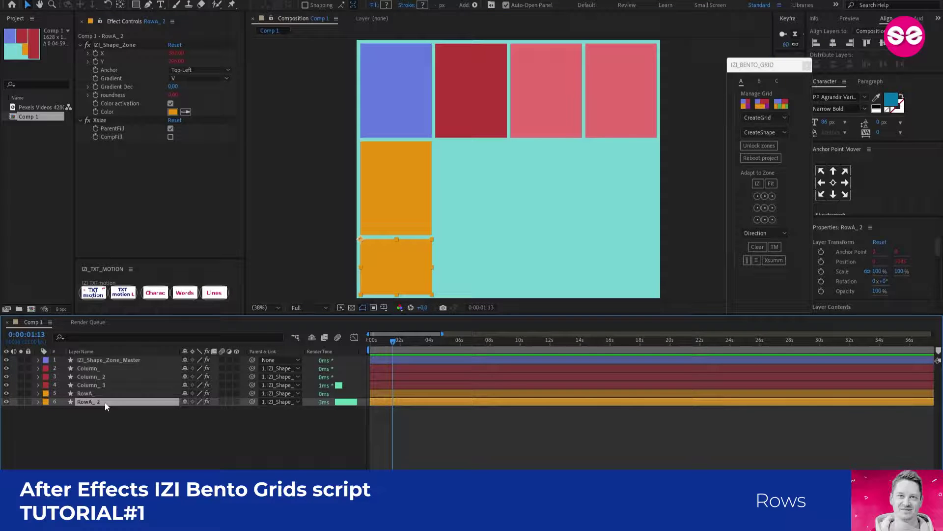
{"action": "key", "text": "ctrl+d"}
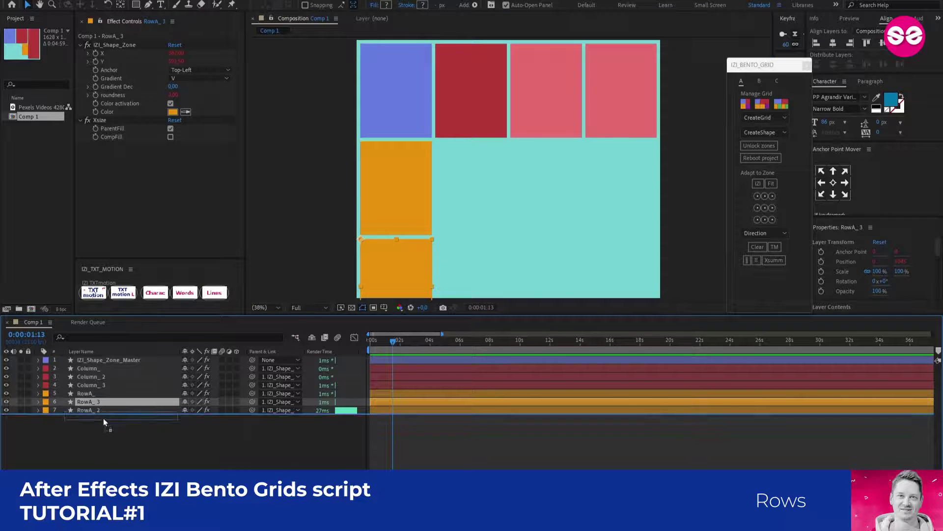
{"action": "left_click_drag", "start_coordinate": [104, 403], "coordinate": [103, 422]}
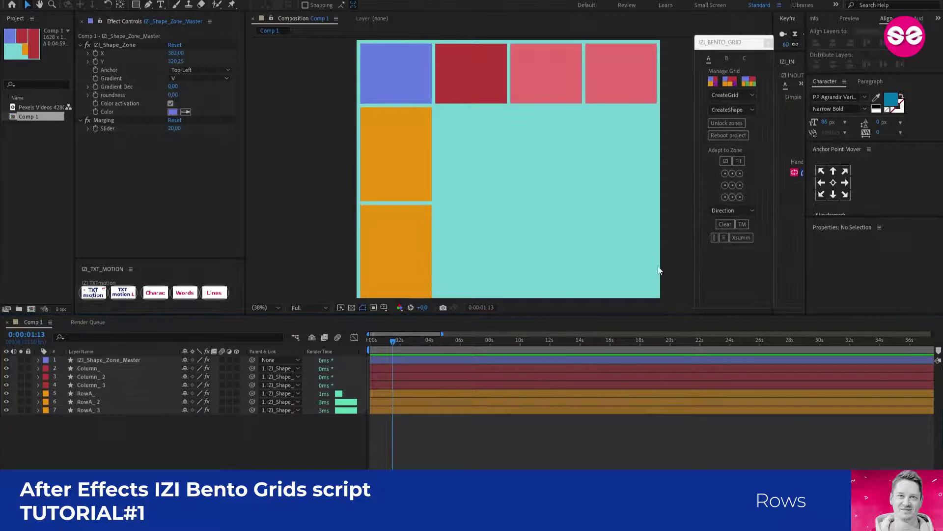
Distribute the RowA cells into three equal heights, then deselect and review Column_3 and RowA_
{"action": "left_click", "coordinate": [725, 240]}
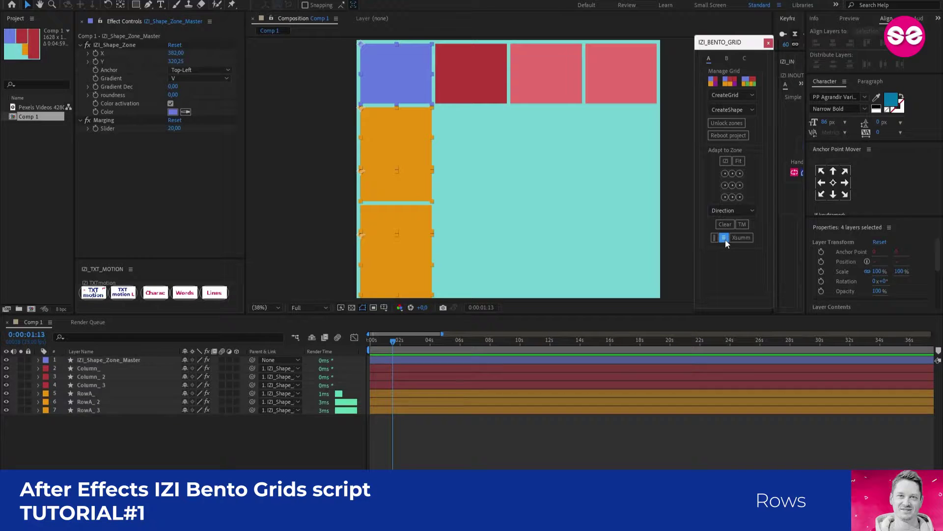
{"action": "left_click", "coordinate": [214, 439]}
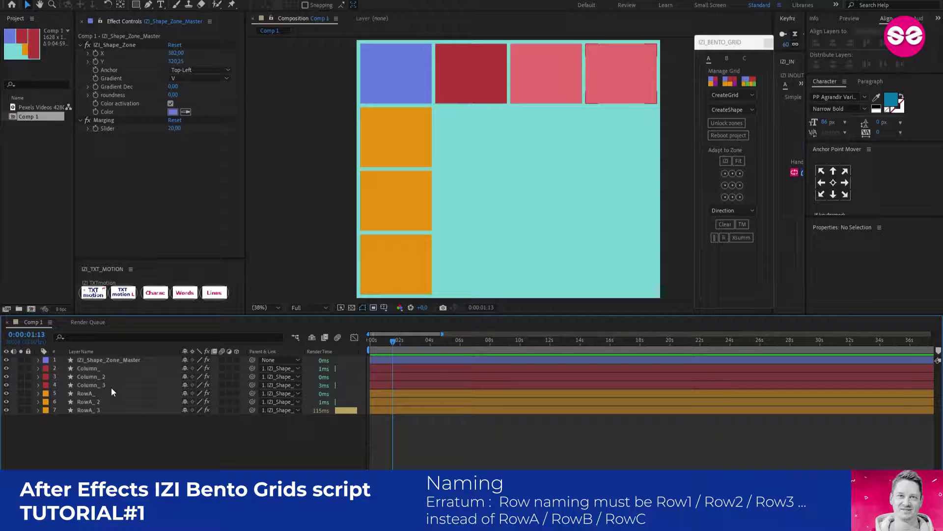
{"action": "left_click", "coordinate": [109, 382]}
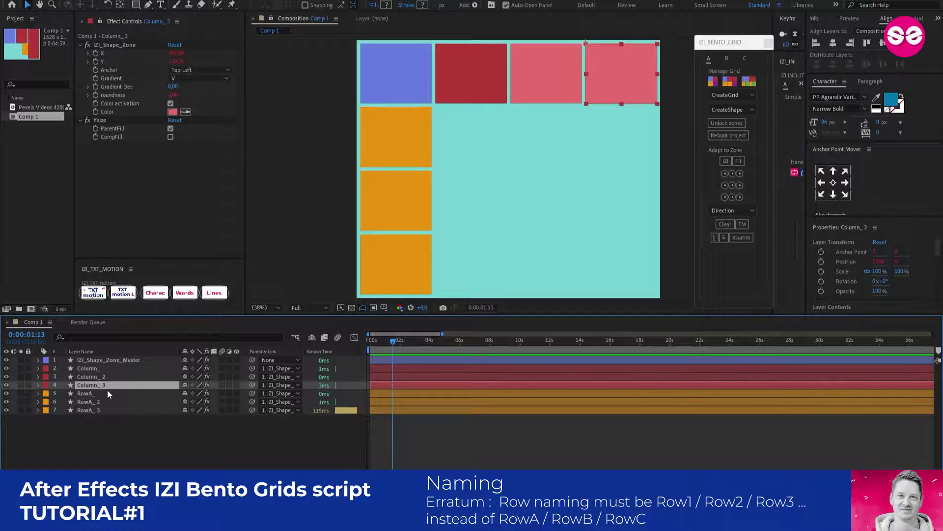
{"action": "left_click", "coordinate": [107, 394]}
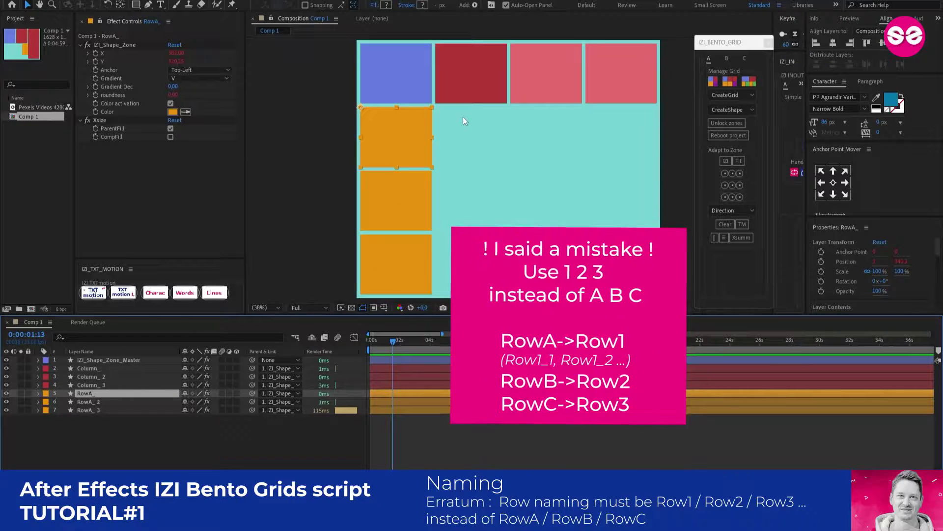
Duplicate RowA_3 into a new row layer and trial-parent it to Column_2
{"action": "left_click", "coordinate": [103, 411]}
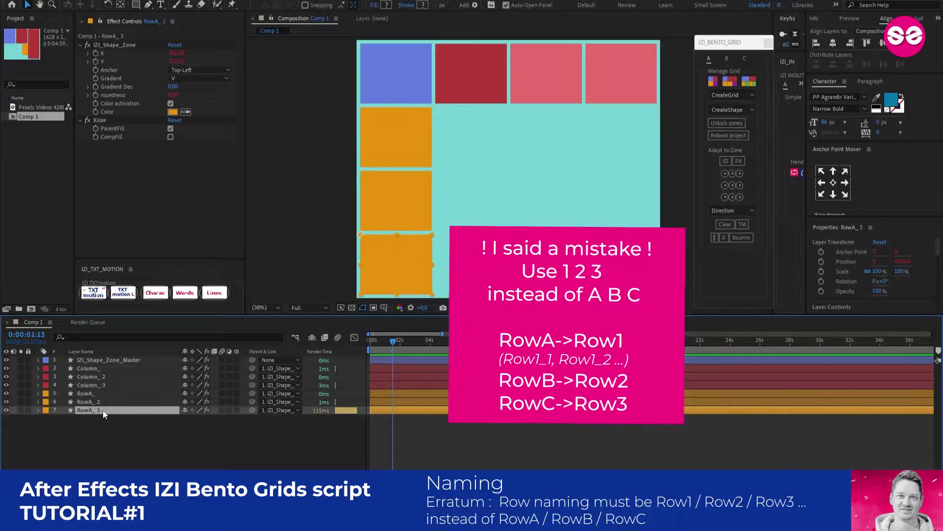
{"action": "key", "text": "ctrl+d"}
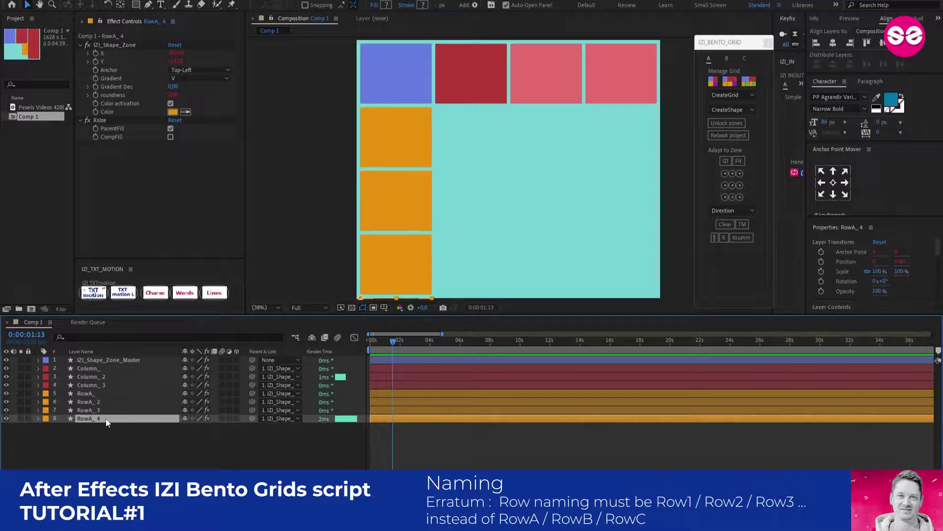
{"action": "left_click_drag", "start_coordinate": [253, 419], "coordinate": [99, 377]}
{"action": "left_click", "coordinate": [123, 437]}
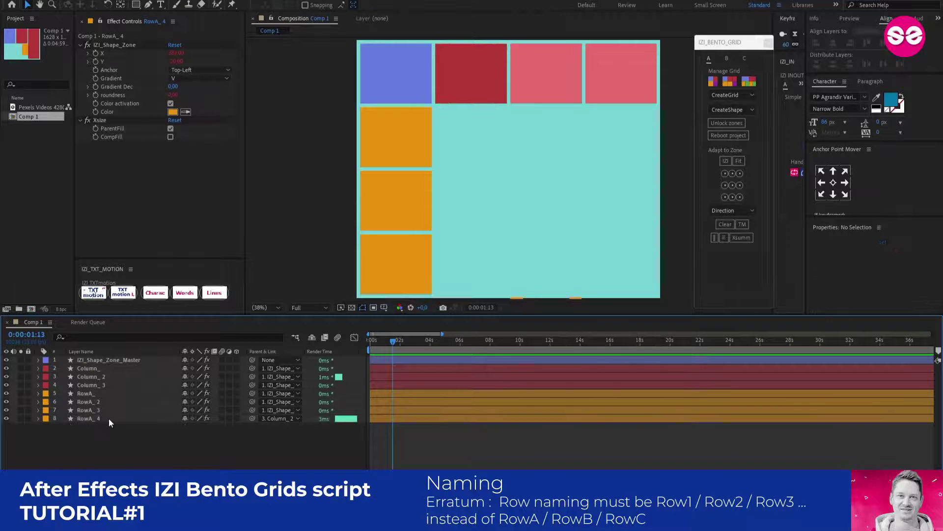
{"action": "left_click", "coordinate": [108, 420]}
Rename the copy to RowB_ and parent it to Column_ under the dark red tile
{"action": "key", "text": "Return"}
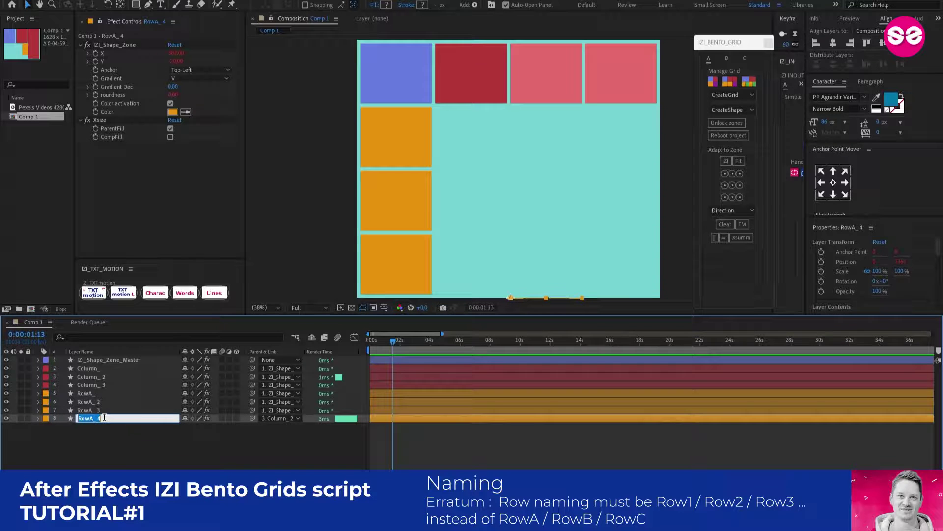
{"action": "left_click_drag", "start_coordinate": [100, 418], "coordinate": [88, 417]}
{"action": "type", "text": "B"}
{"action": "key", "text": "Return"}
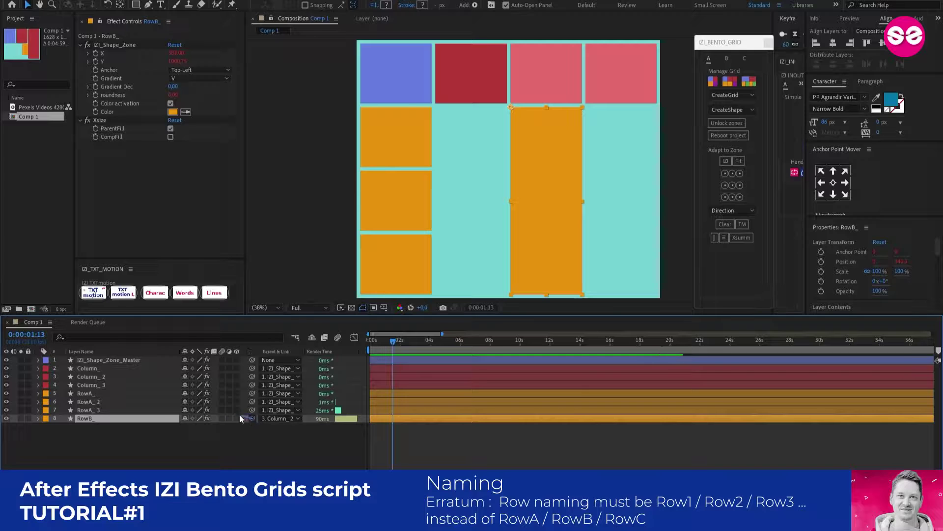
{"action": "left_click_drag", "start_coordinate": [253, 420], "coordinate": [101, 370]}
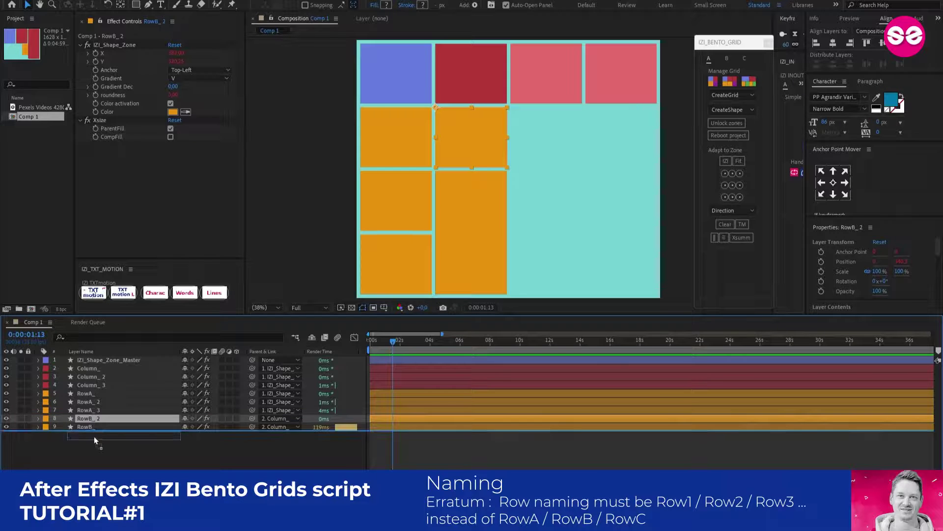
Duplicate RowB_ into three second-column cells, then copy RowB_ 2 to the stack bottom
{"action": "key", "text": "ctrl+d"}
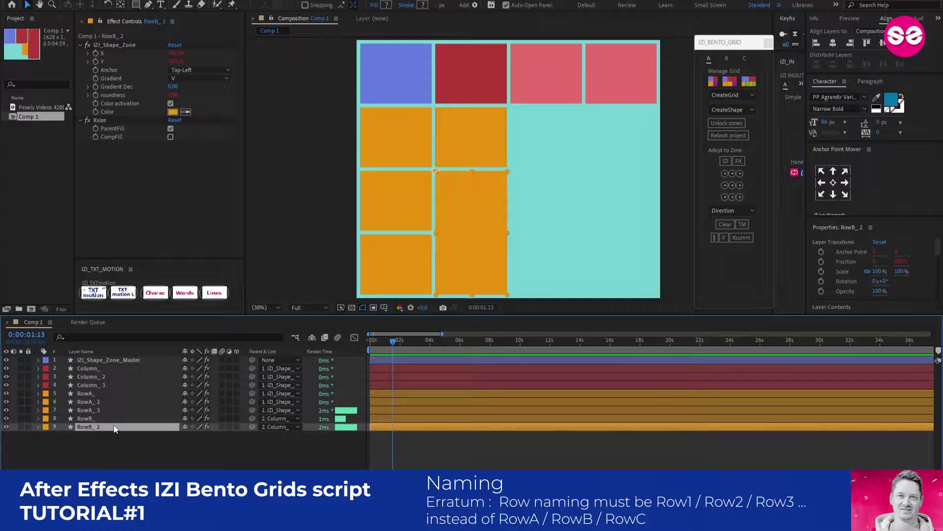
{"action": "key", "text": "ctrl+d"}
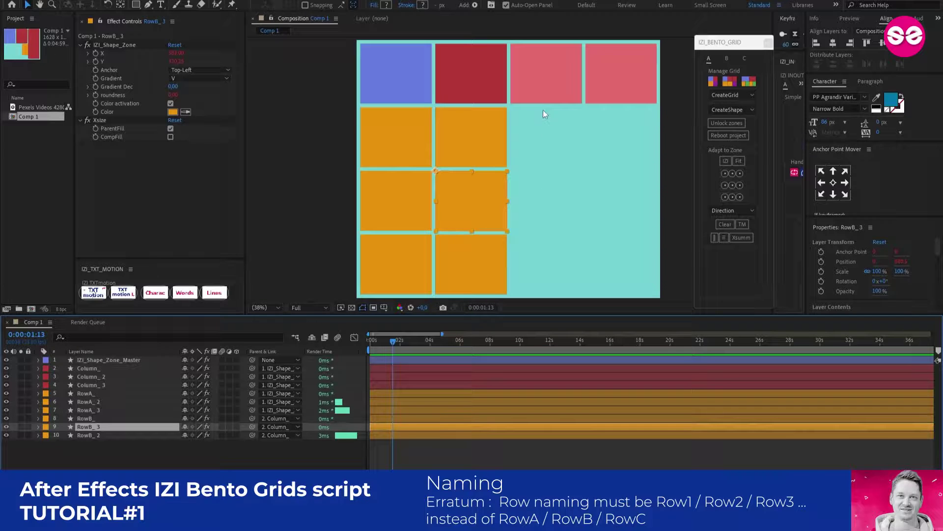
{"action": "left_click", "coordinate": [89, 435]}
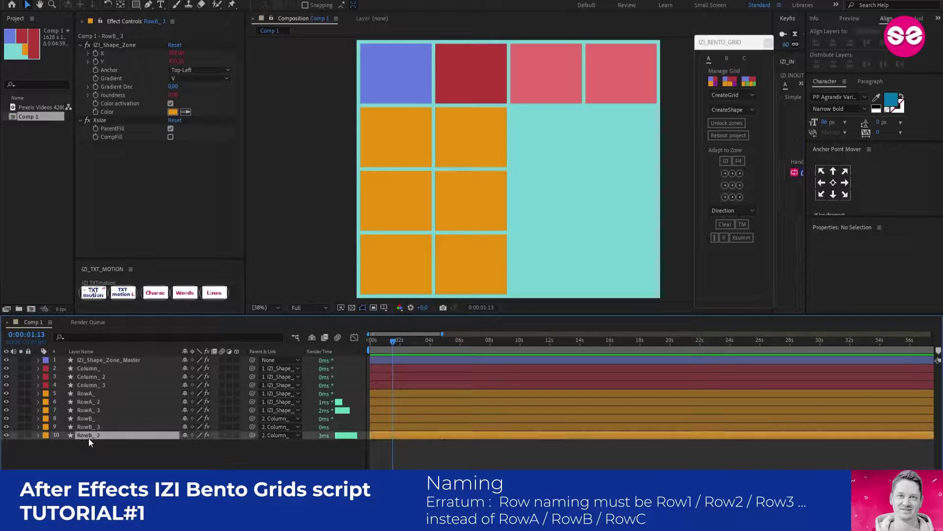
{"action": "key", "text": "ctrl+d"}
{"action": "left_click_drag", "start_coordinate": [88, 436], "coordinate": [89, 447]}
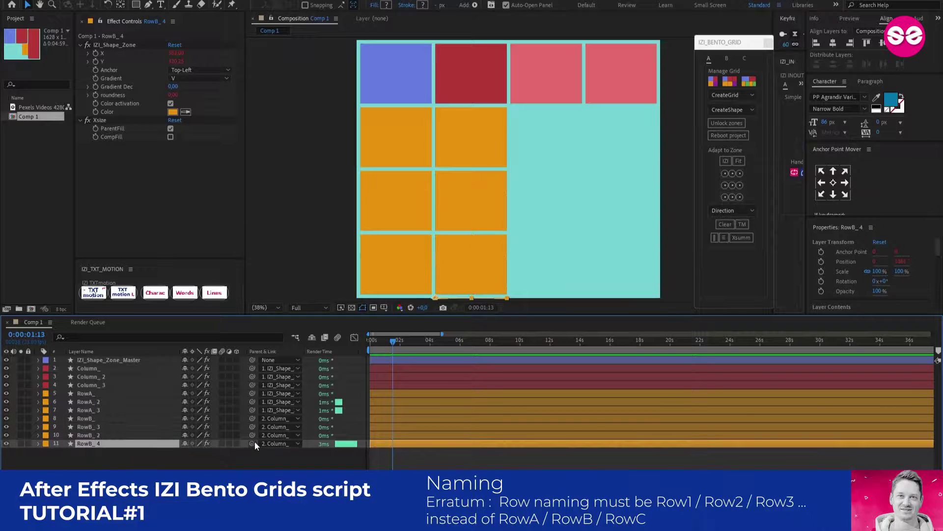
Parent the bottom copy to Column_2 and rename it RowC_ so it fills the third column
{"action": "mouse_move", "coordinate": [252, 443]}
{"action": "left_mouse_down"}
{"action": "mouse_move", "coordinate": [116, 401]}
{"action": "mouse_move", "coordinate": [112, 380]}
{"action": "left_mouse_up"}
{"action": "key", "text": "Return"}
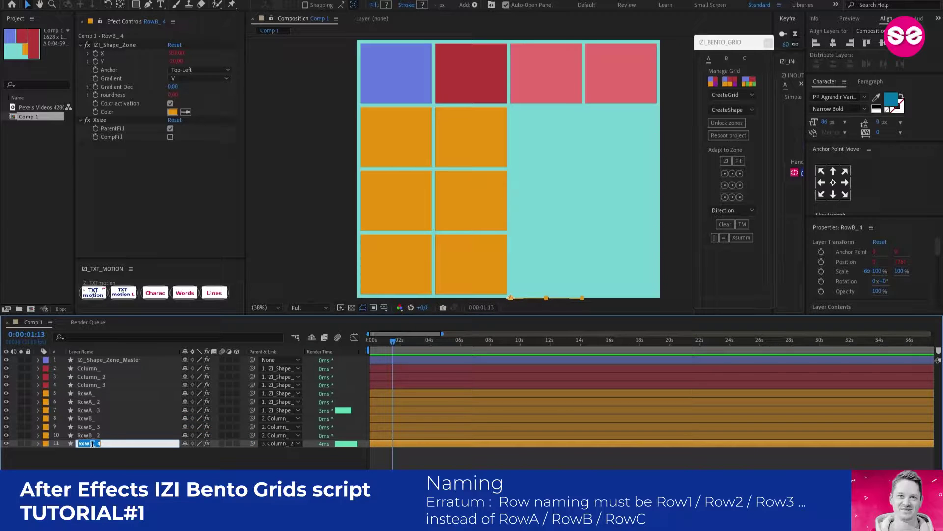
{"action": "left_click_drag", "start_coordinate": [90, 443], "coordinate": [101, 444]}
{"action": "type", "text": "C_"}
{"action": "key", "text": "Return"}
{"action": "left_click", "coordinate": [125, 461]}
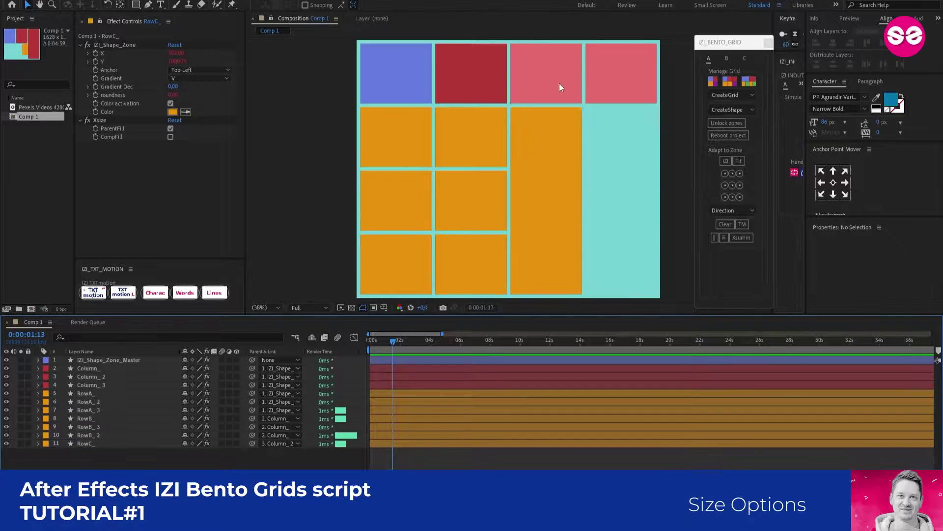
Scrub the blue master tile's Y size up so the master and all columns grow taller
{"action": "left_click", "coordinate": [481, 76]}
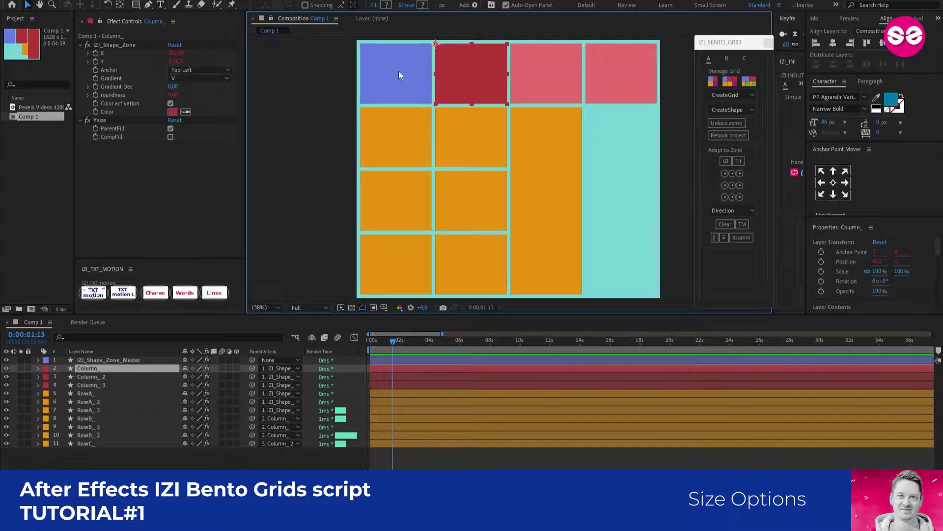
{"action": "left_click", "coordinate": [413, 68]}
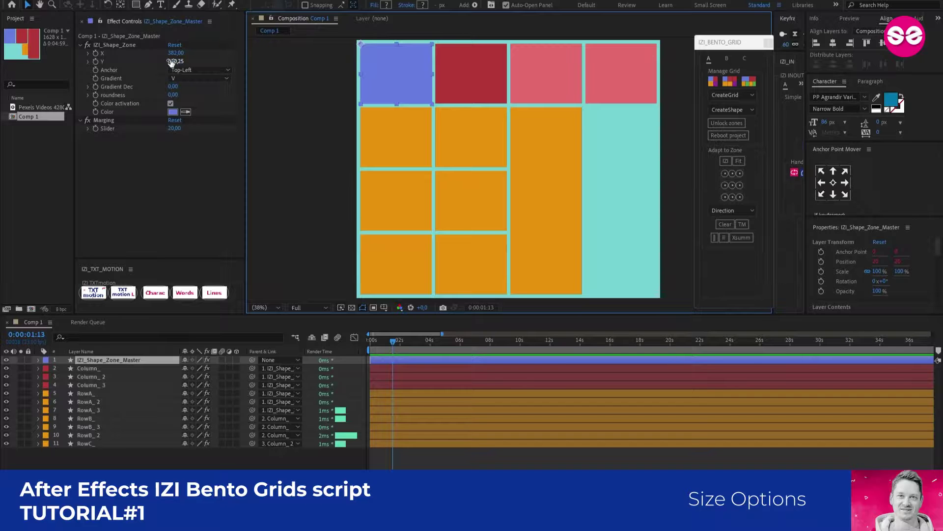
{"action": "left_click_drag", "start_coordinate": [173, 61], "coordinate": [207, 73]}
Free the red Column_ from ParentFill, scrub its Y to 400, and enable CompFill to reach the comp bottom
{"action": "left_click", "coordinate": [481, 131]}
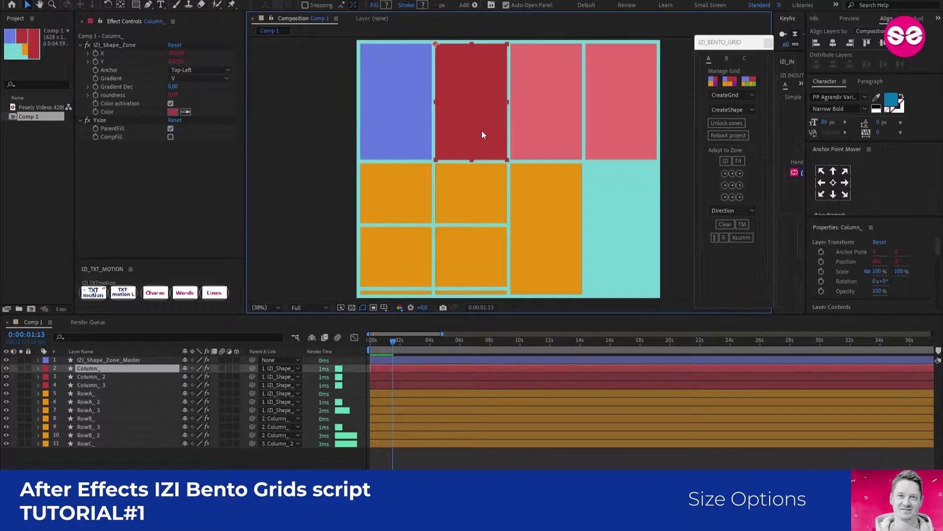
{"action": "left_click", "coordinate": [171, 128]}
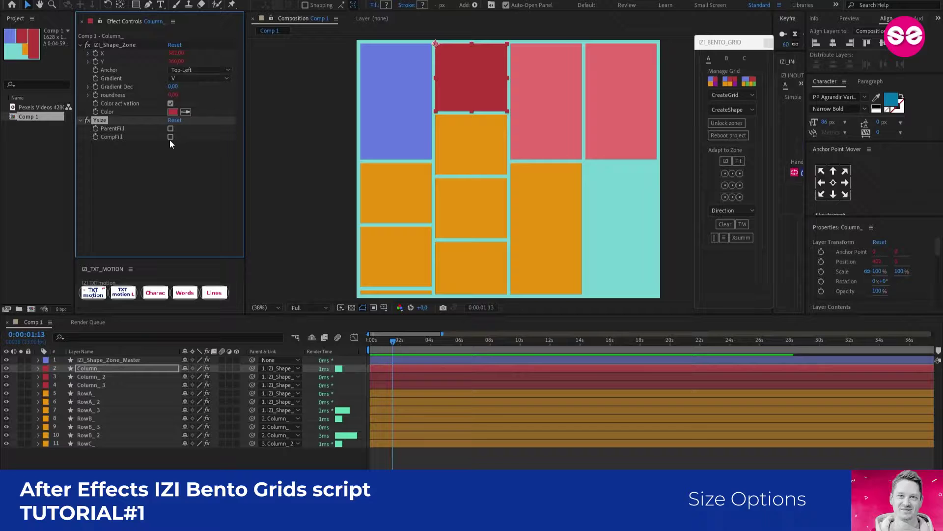
{"action": "left_click_drag", "start_coordinate": [175, 62], "coordinate": [202, 79]}
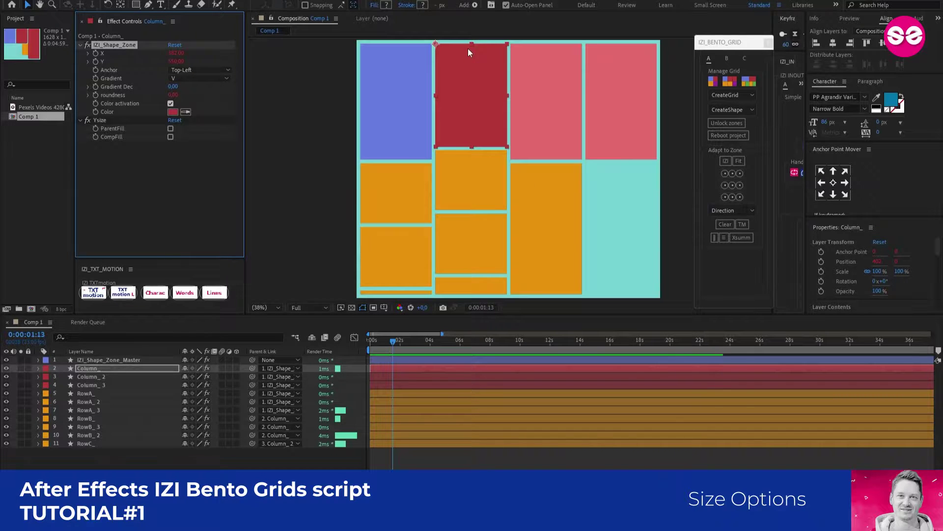
{"action": "left_click", "coordinate": [170, 137]}
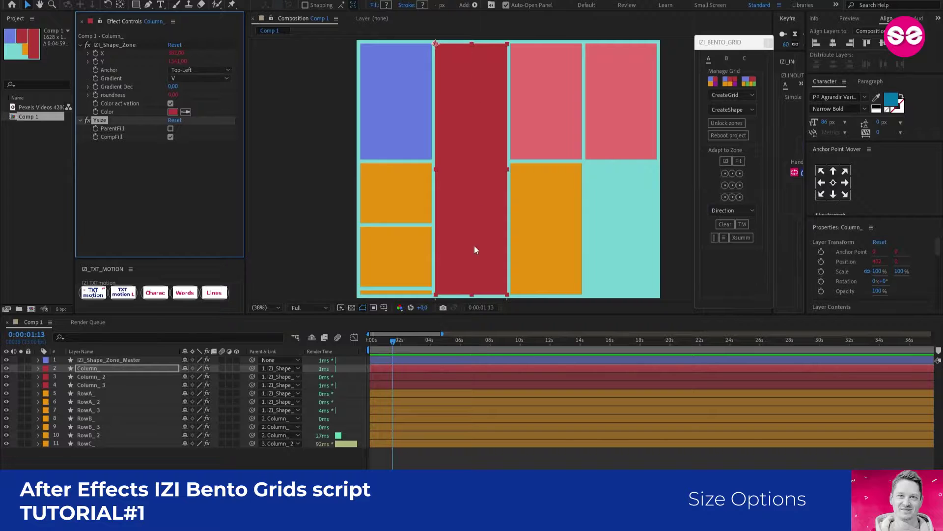
Free Column_2 from ParentFill and scrub its Y size taller than the red column
{"action": "left_click", "coordinate": [563, 107]}
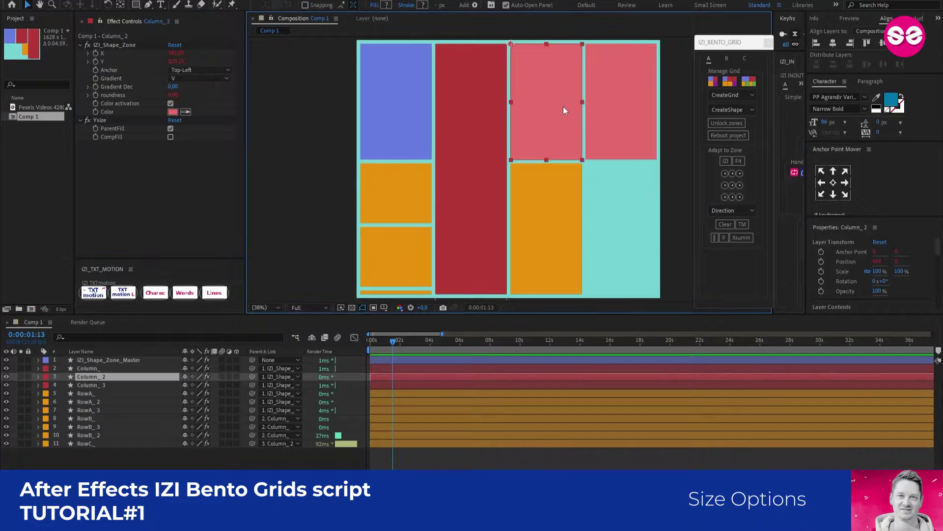
{"action": "left_click", "coordinate": [171, 128]}
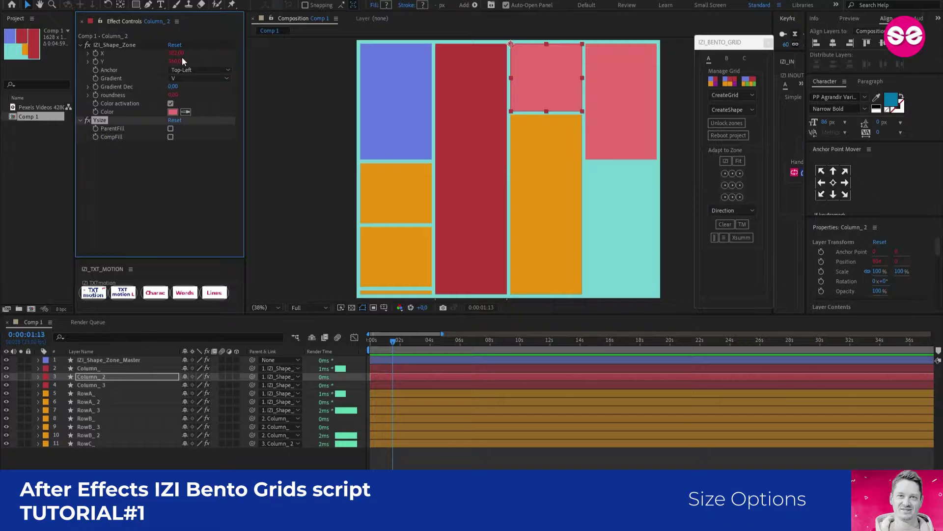
{"action": "left_click_drag", "start_coordinate": [176, 53], "coordinate": [210, 90]}
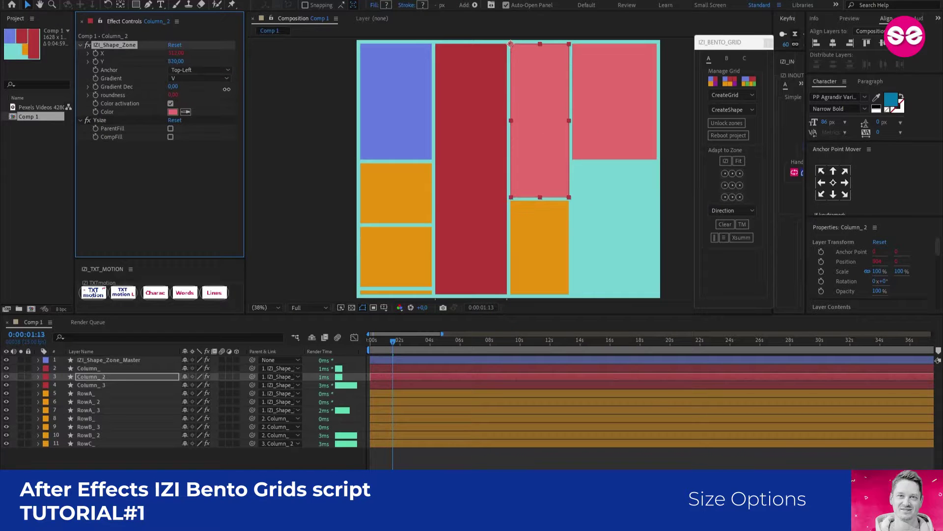
Toggle CompFill on the pink column on and off, undo, then select the orange RowA_ tile
{"action": "left_click", "coordinate": [171, 137]}
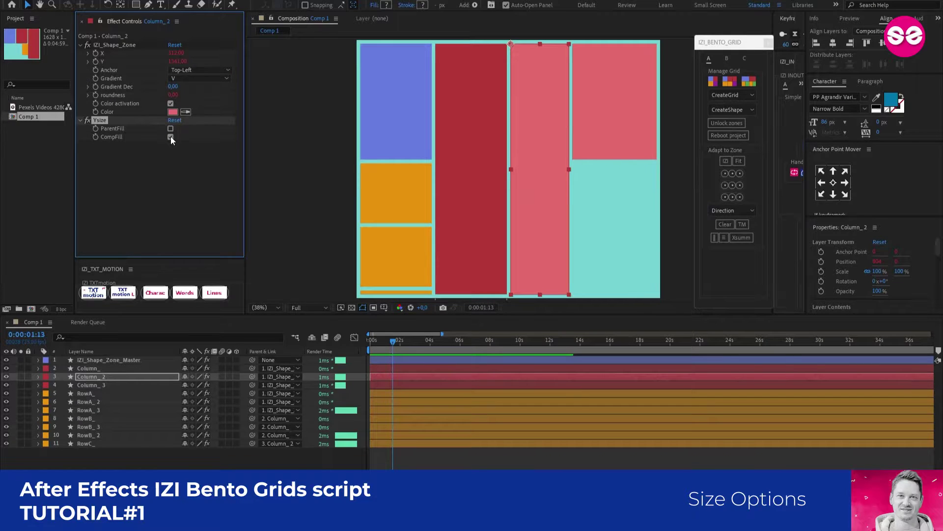
{"action": "left_click", "coordinate": [171, 136]}
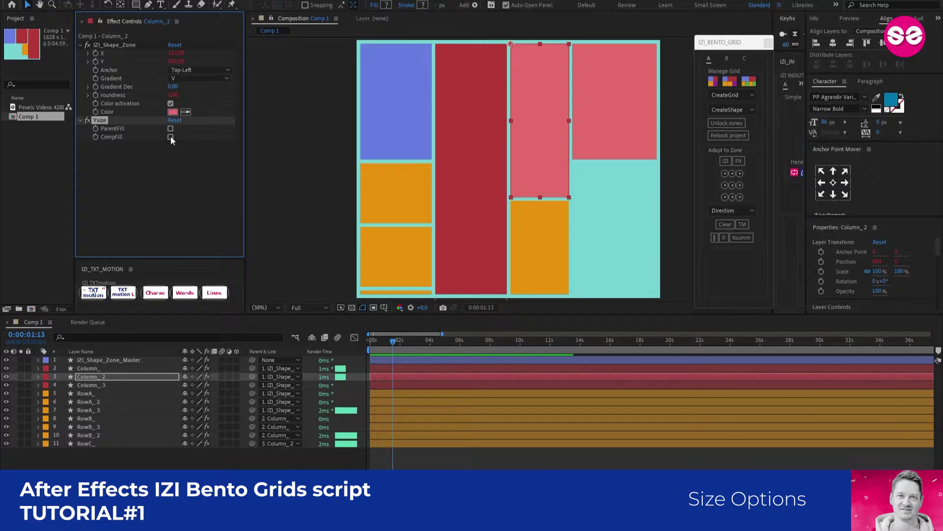
{"action": "key", "text": "ctrl+z"}
{"action": "left_click", "coordinate": [414, 194]}
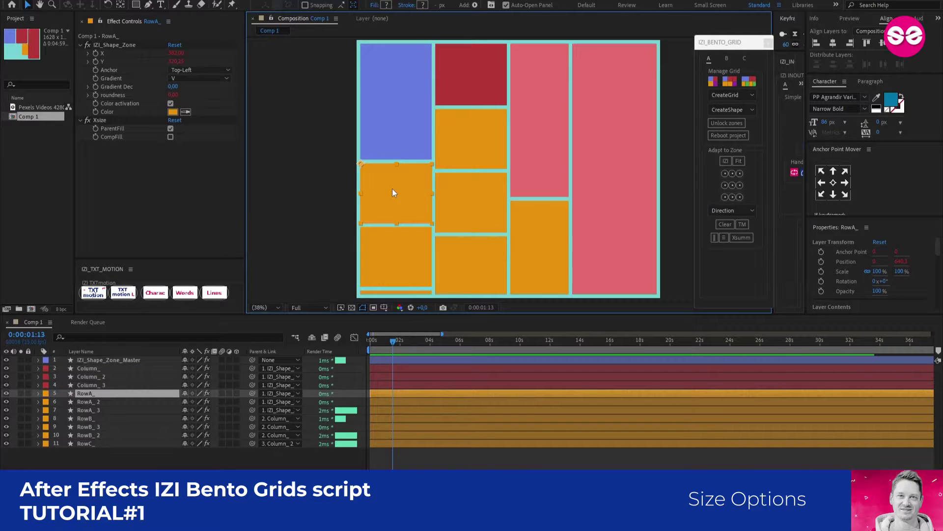
Scrub the master tile's X size smaller, narrowing the blue tile and its columns
{"action": "left_click", "coordinate": [364, 111]}
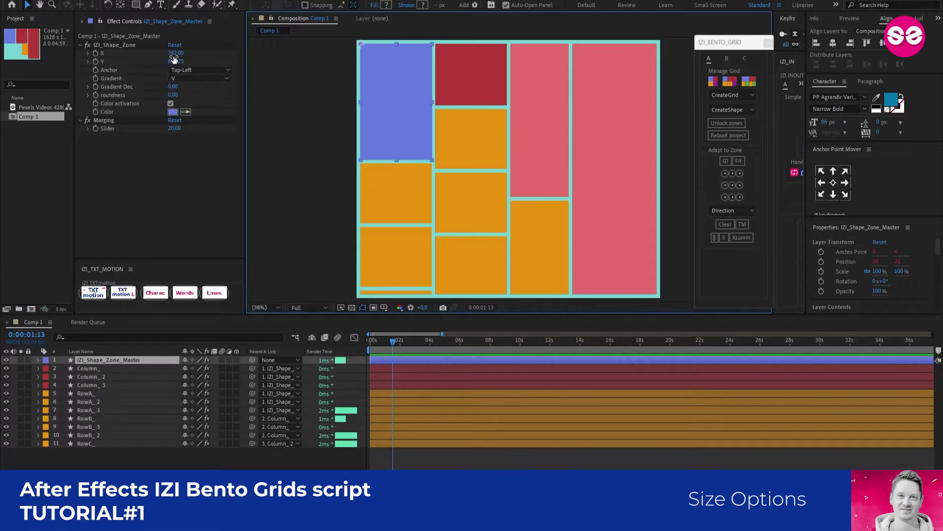
{"action": "mouse_move", "coordinate": [176, 54]}
{"action": "left_mouse_down"}
{"action": "mouse_move", "coordinate": [201, 68]}
{"action": "mouse_move", "coordinate": [188, 71]}
{"action": "left_mouse_up"}
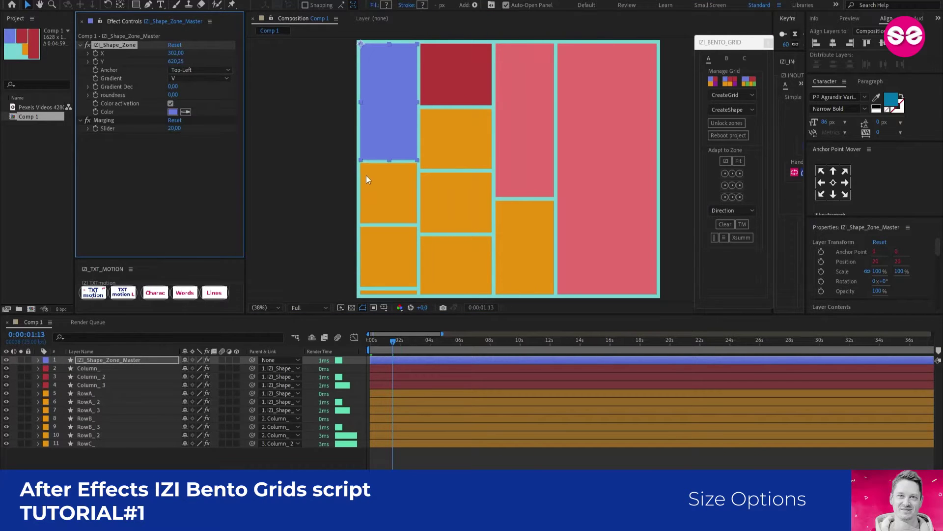
On RowA_, test ParentFill off, an X scrub and CompFill across the comp, then restore its own width
{"action": "left_click", "coordinate": [379, 200]}
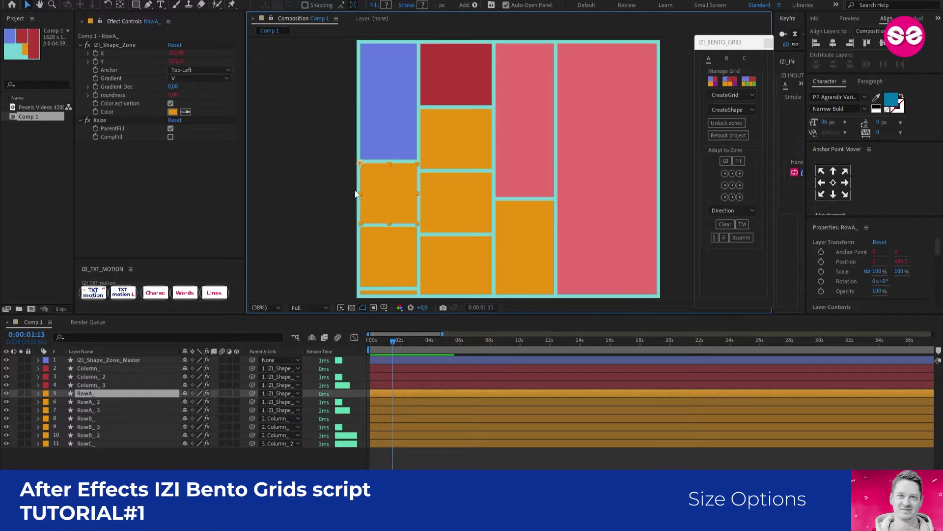
{"action": "left_click", "coordinate": [170, 129]}
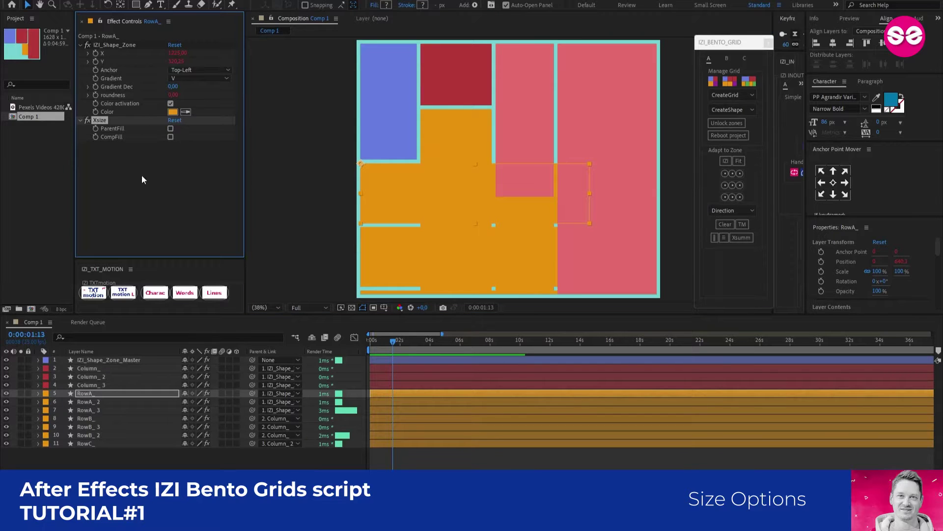
{"action": "mouse_move", "coordinate": [175, 53]}
{"action": "left_mouse_down"}
{"action": "mouse_move", "coordinate": [152, 60]}
{"action": "mouse_move", "coordinate": [162, 89]}
{"action": "left_mouse_up"}
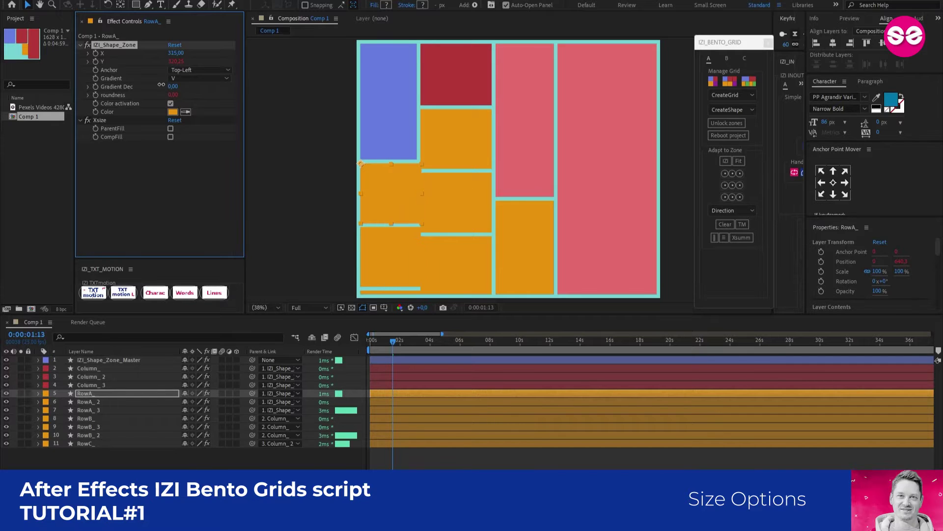
{"action": "left_click", "coordinate": [171, 137]}
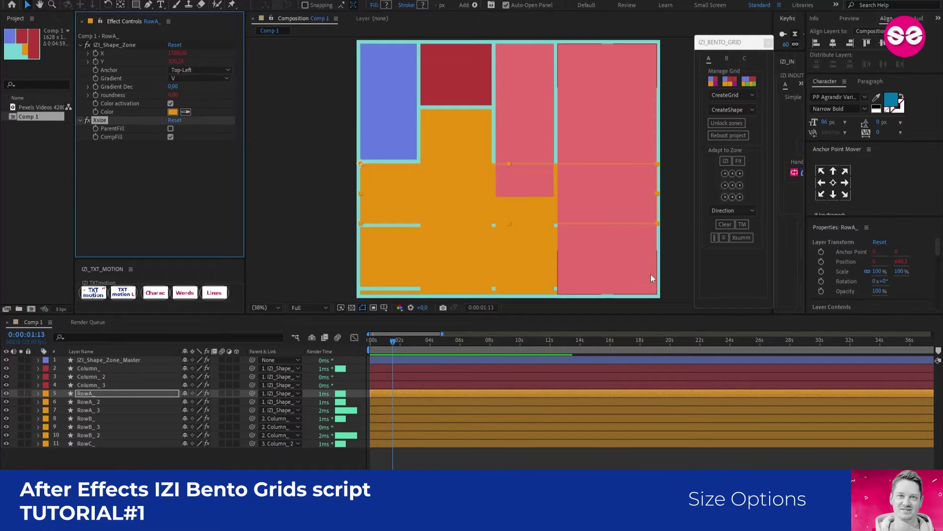
{"action": "left_click", "coordinate": [171, 138]}
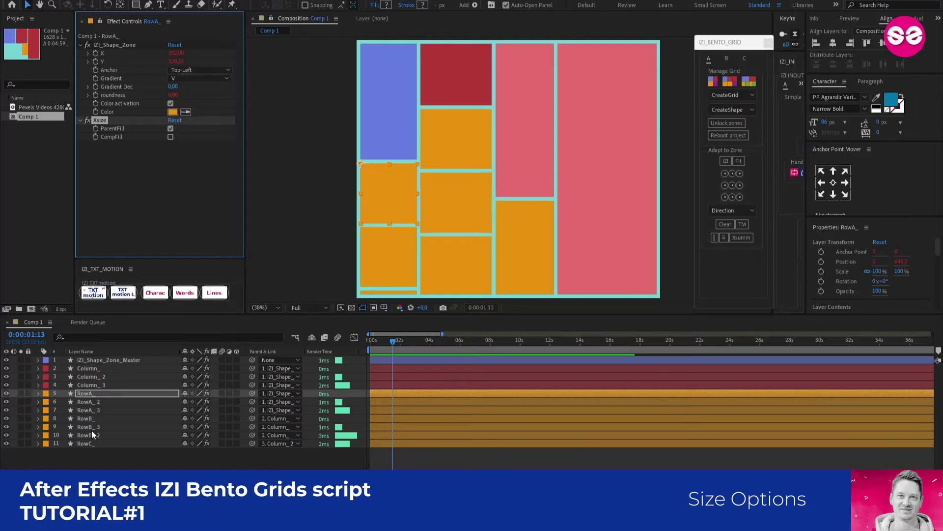
Delete the thin extra row layer and the bottom orange tile in the second column
{"action": "key", "text": "Delete"}
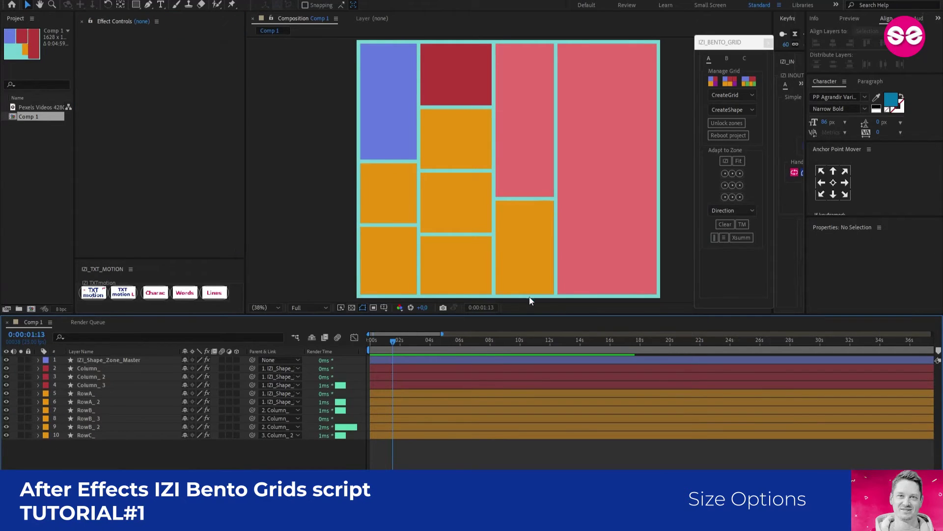
{"action": "left_click", "coordinate": [466, 263]}
{"action": "key", "text": "Delete"}
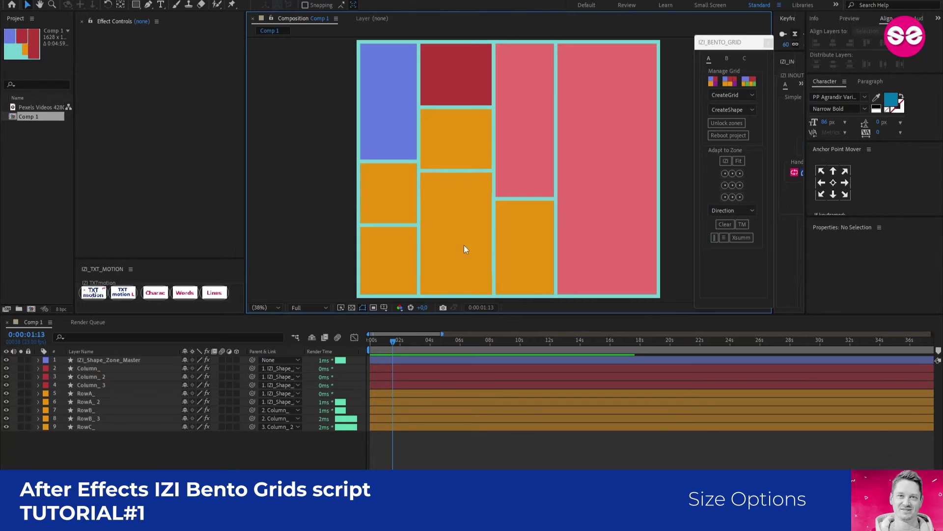